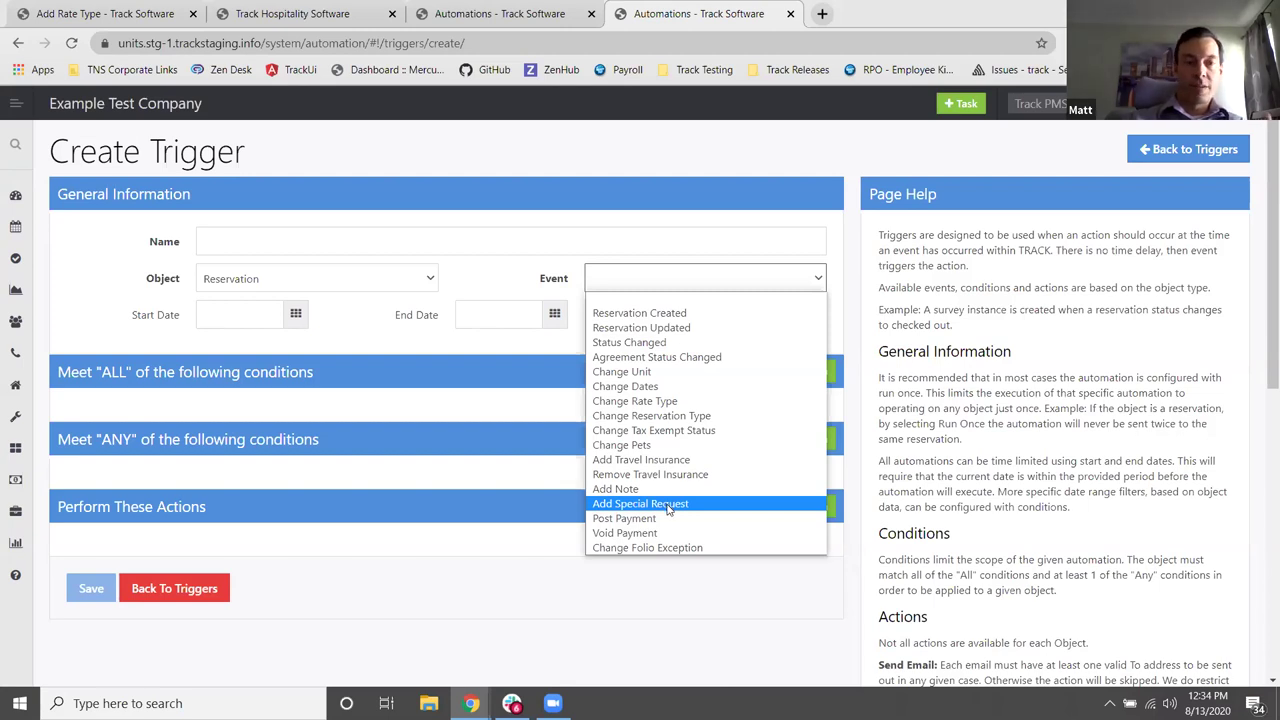
# Start creating a new automation from the Automation list and set its object to Reservation
pyautogui.click(433, 380)
pyautogui.click(495, 14)
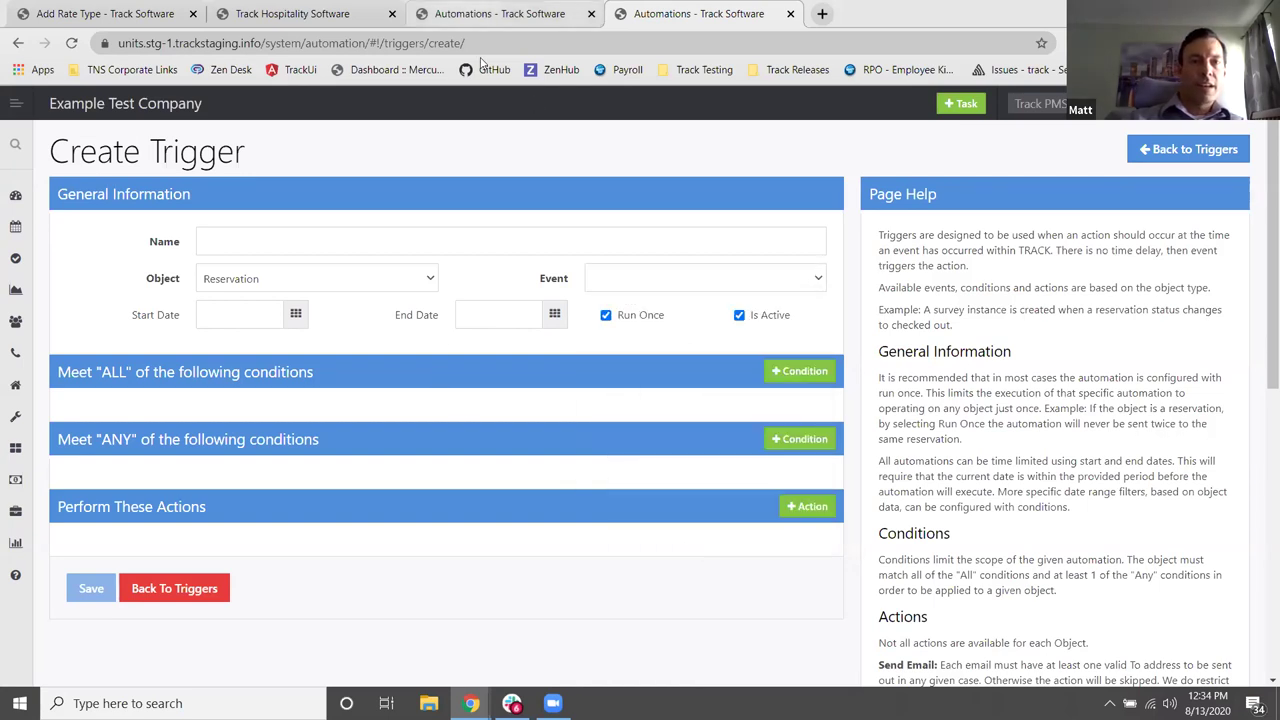
pyautogui.click(1066, 150)
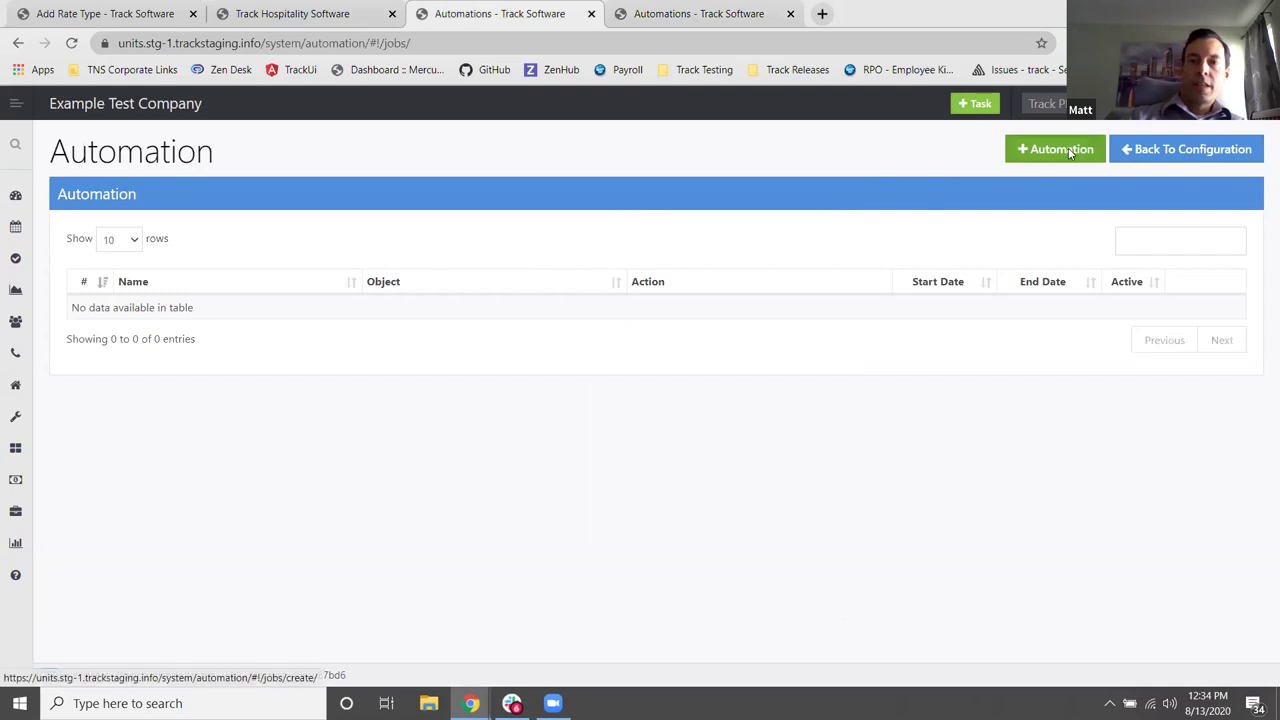
pyautogui.click(393, 280)
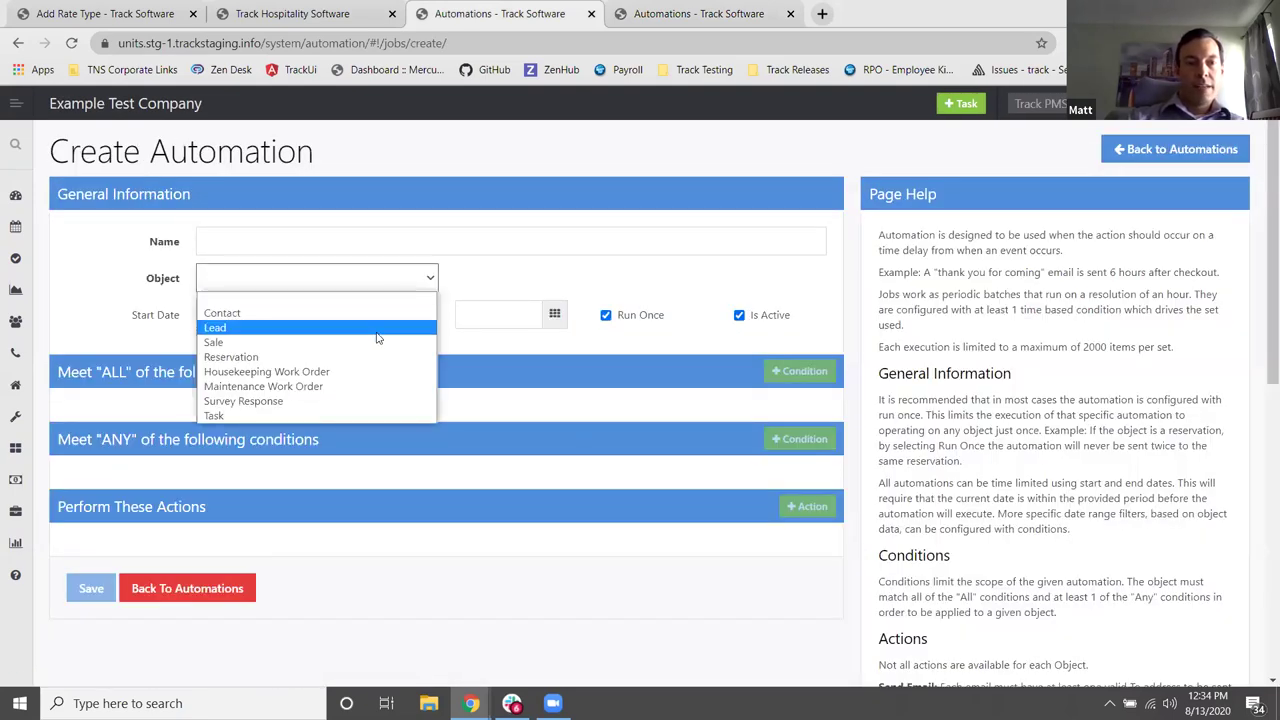
pyautogui.click(361, 357)
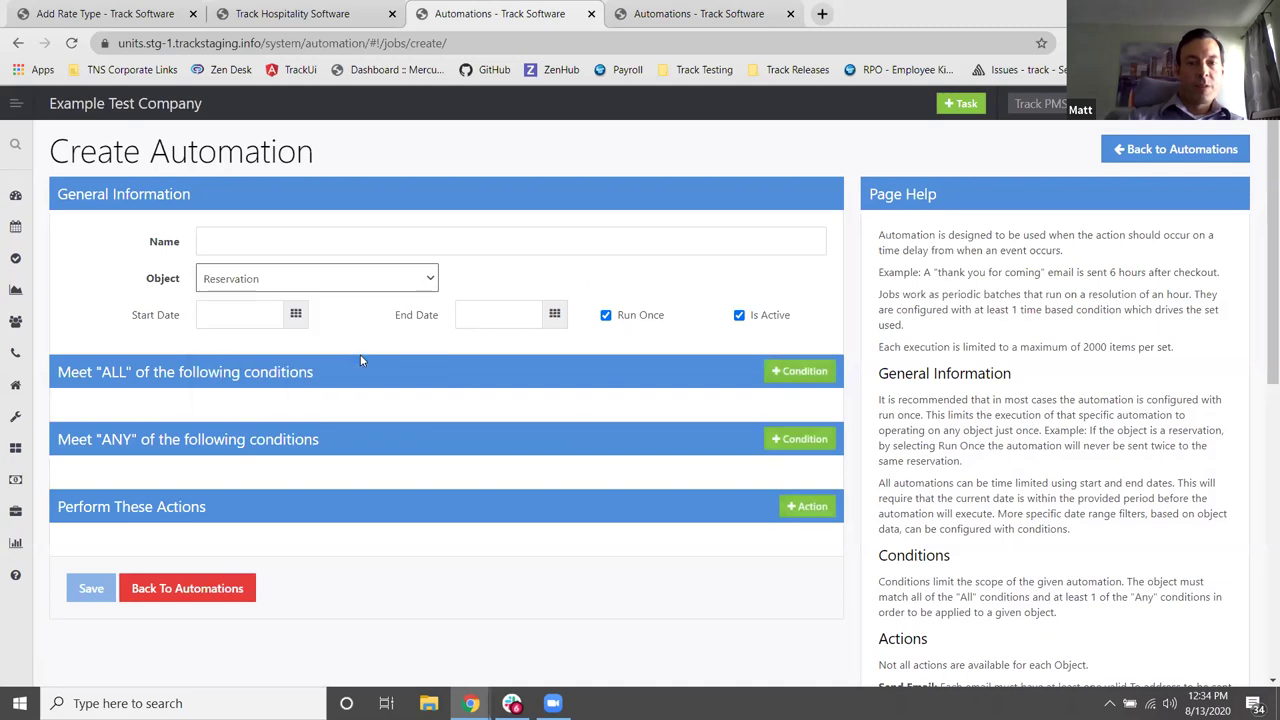
# Add a condition under Meet "ALL" and examine the general and time-based fields offered for reservations
pyautogui.click(798, 376)
pyautogui.click(182, 422)
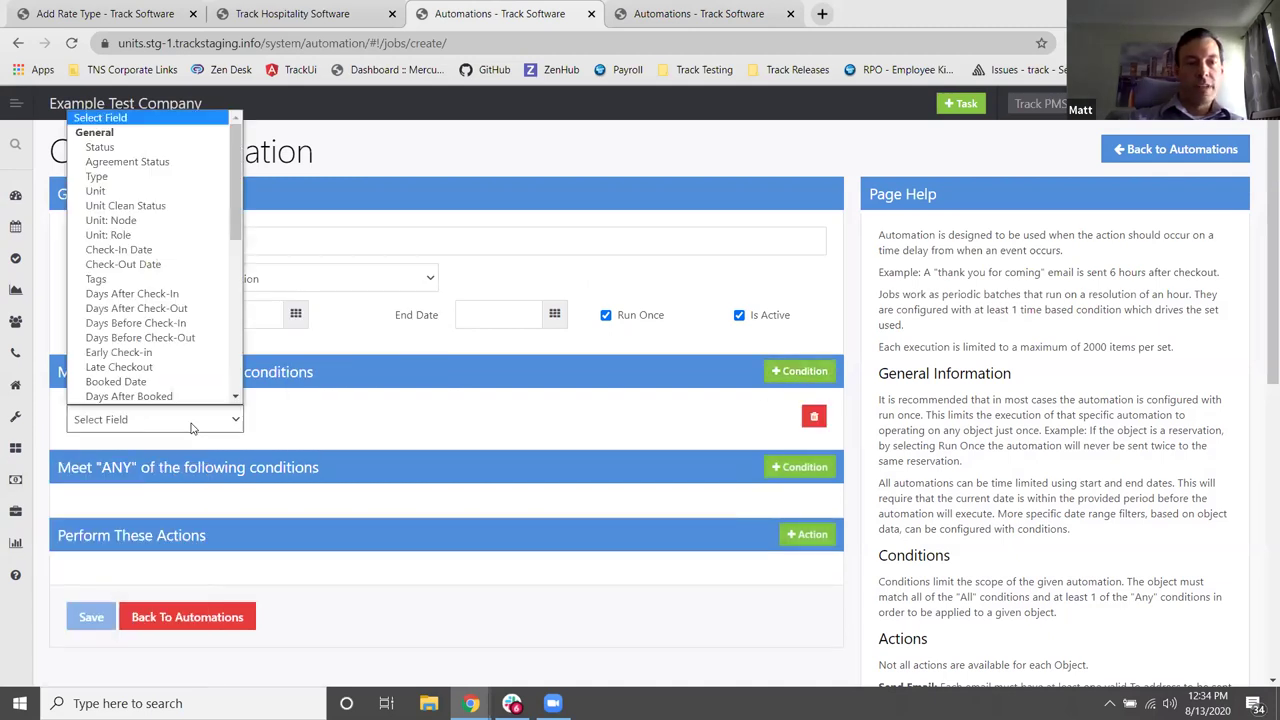
pyautogui.scroll(-4, 197, 345)
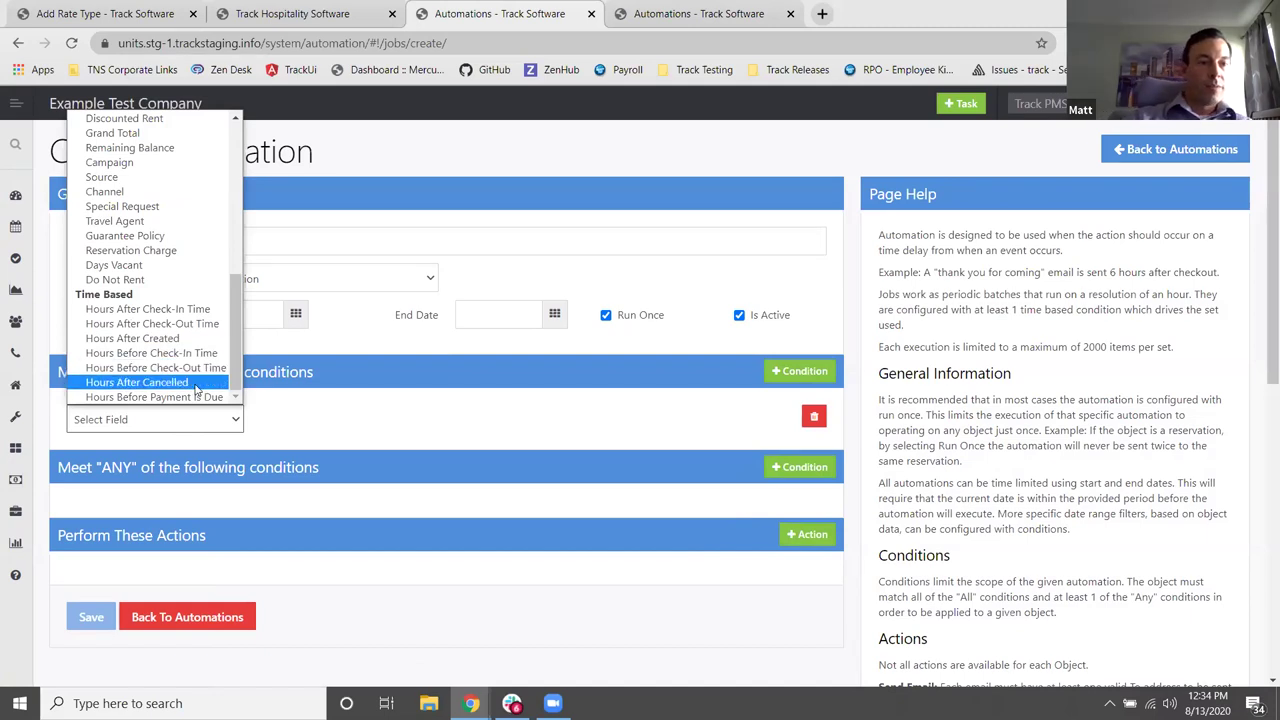
# Change the automation's object to Housekeeping Work Order and add a Meet "ALL" condition on Hours Before Scheduled Date with the operator "is"
pyautogui.click(368, 281)
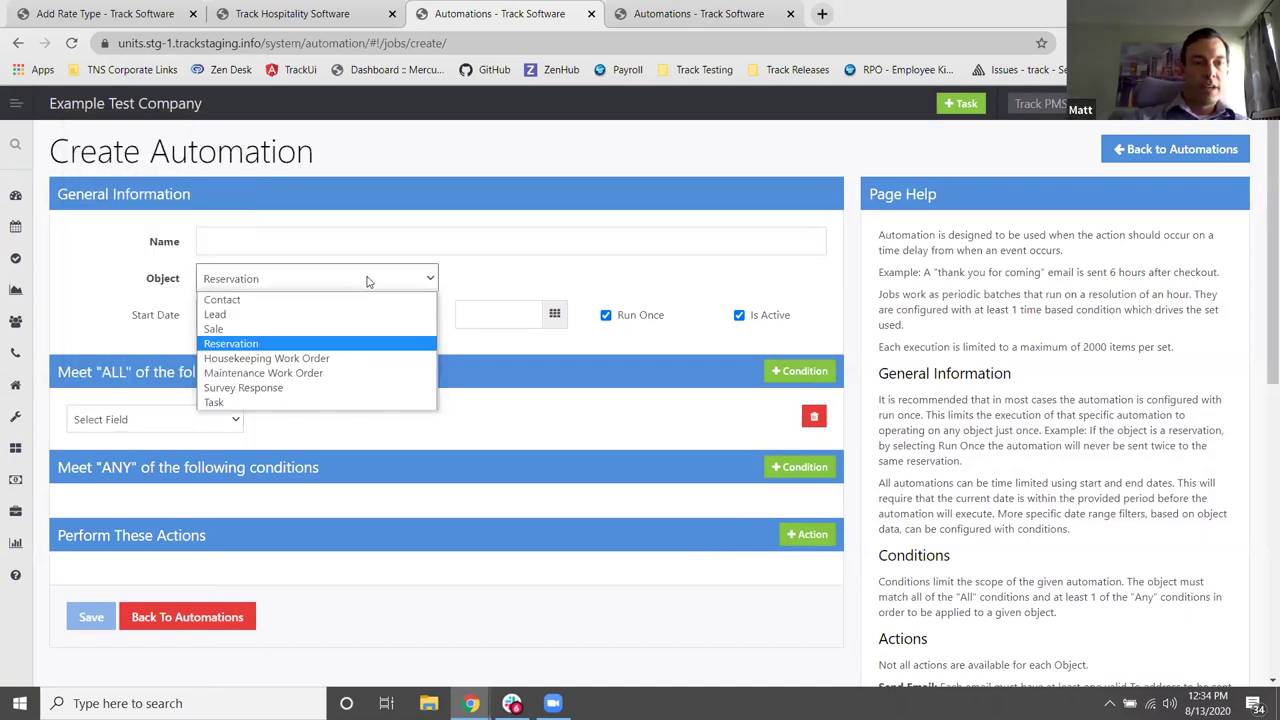
pyautogui.click(322, 358)
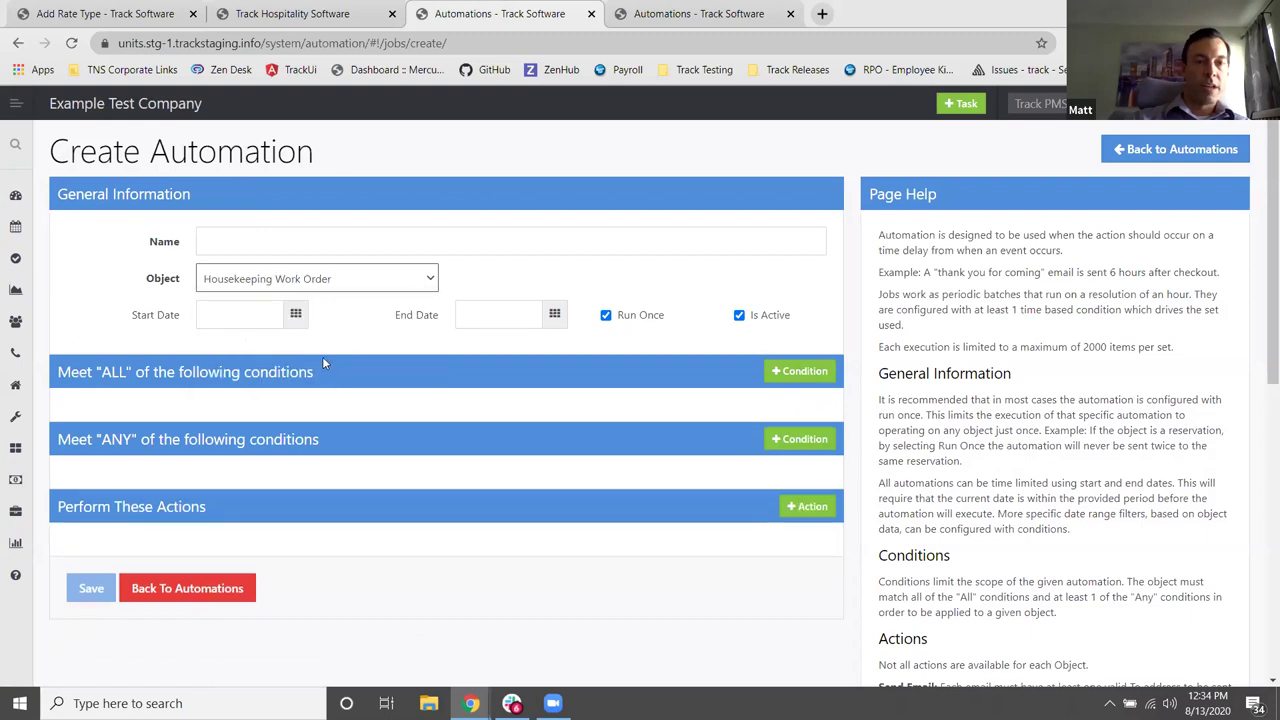
pyautogui.click(805, 371)
pyautogui.click(210, 422)
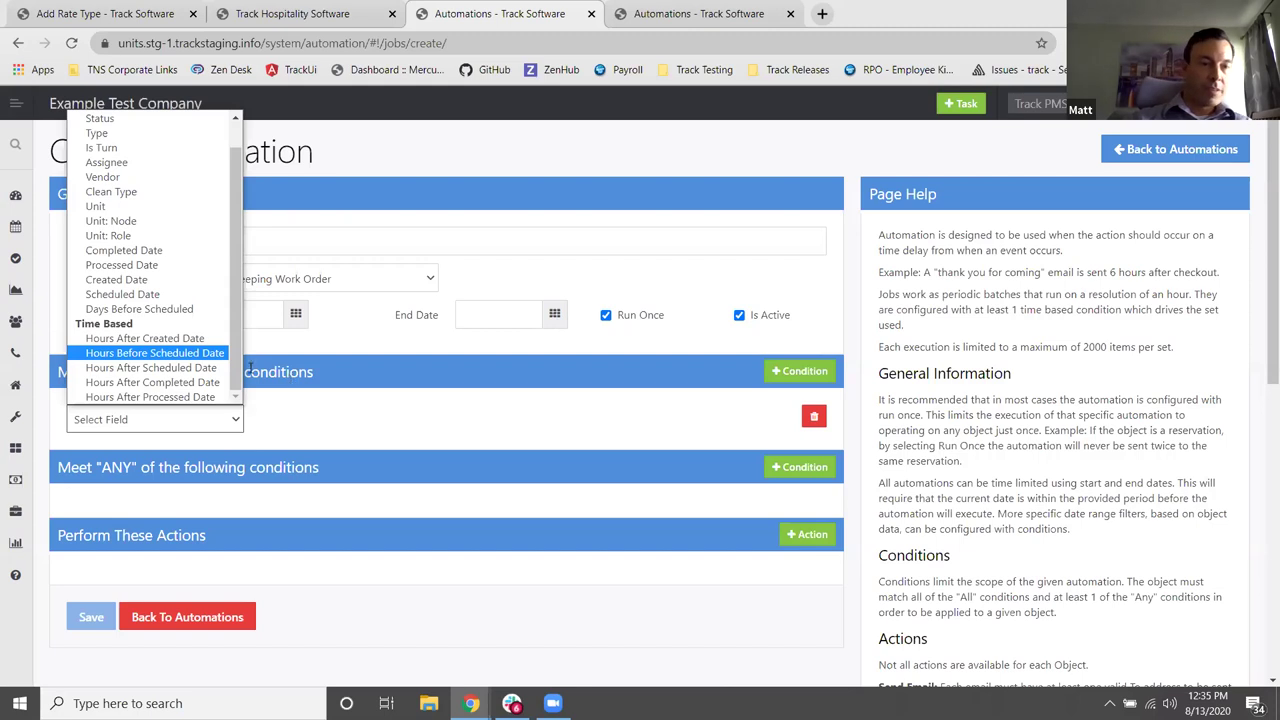
pyautogui.click(198, 353)
pyautogui.click(341, 420)
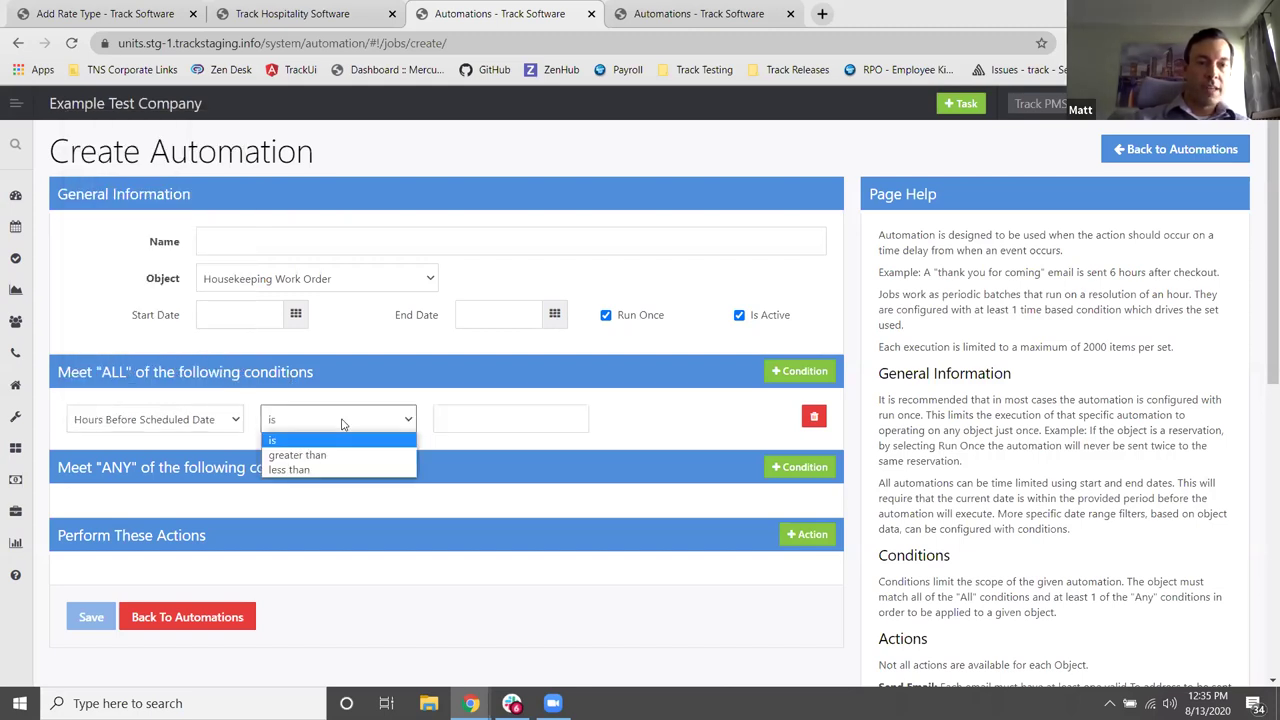
pyautogui.click(447, 422)
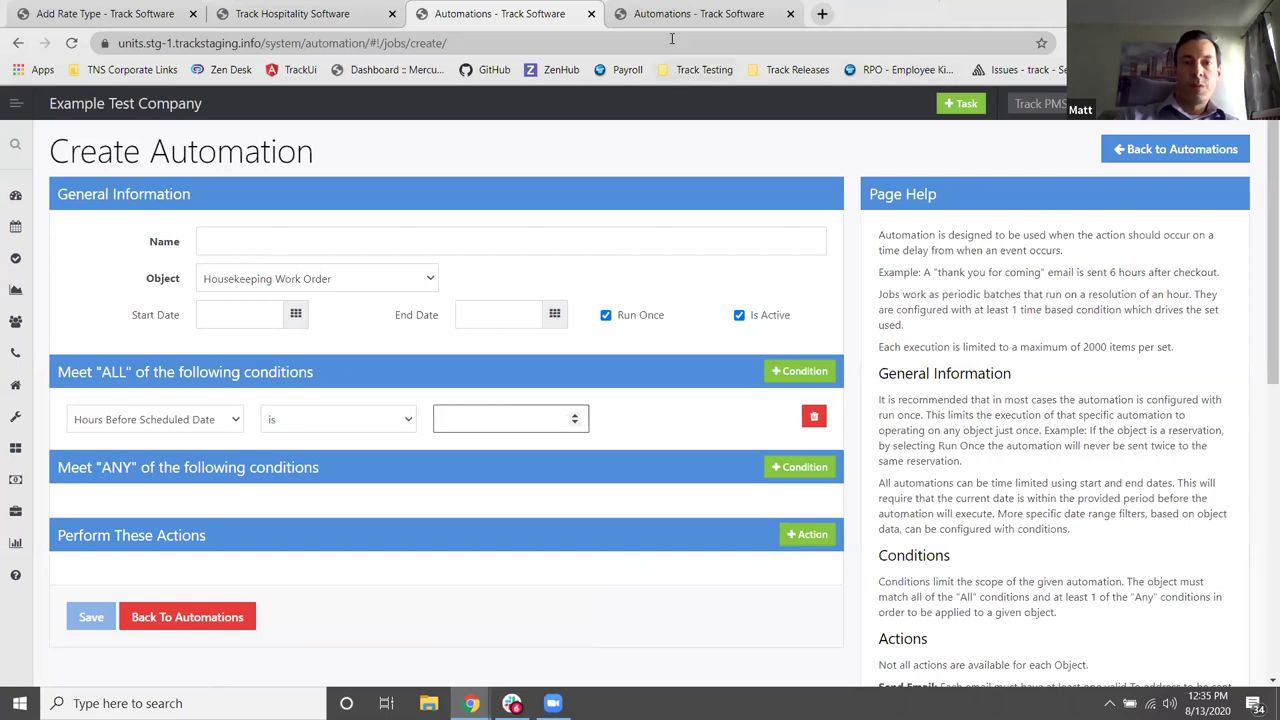
# Return to the Create Trigger form and add a Meet "ALL" condition on the Unit: Node field
pyautogui.click(672, 18)
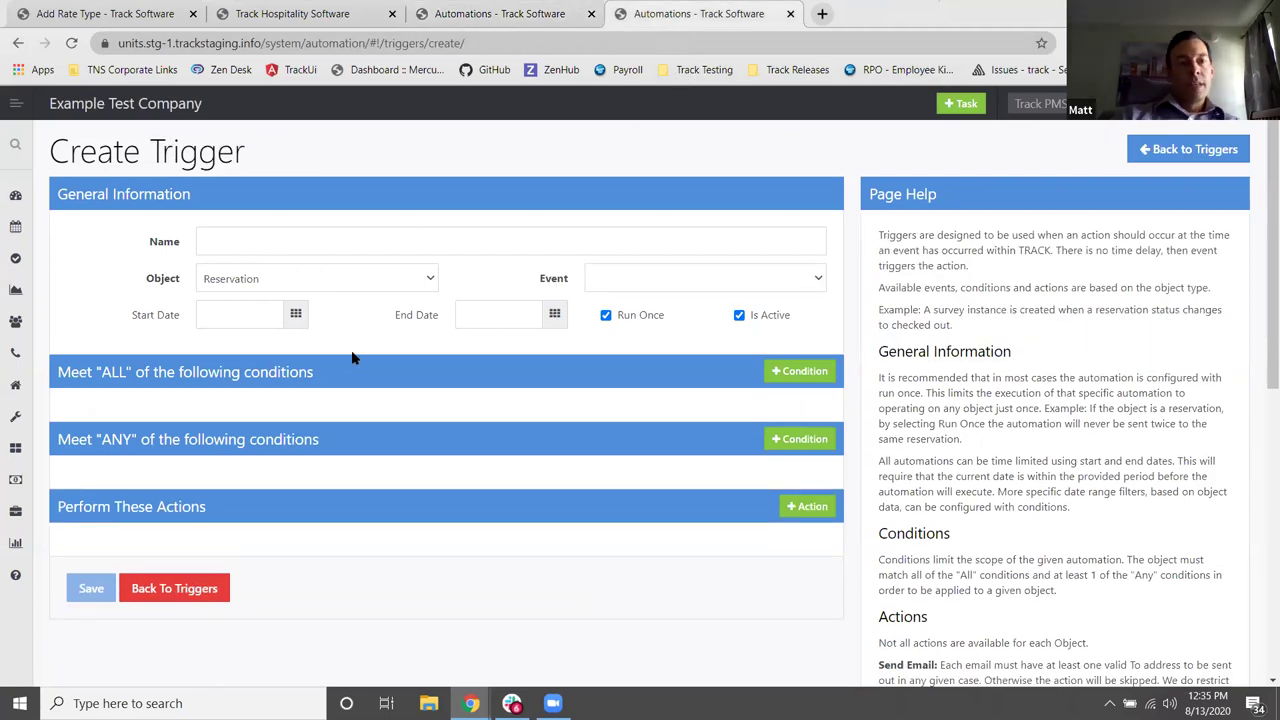
pyautogui.click(775, 378)
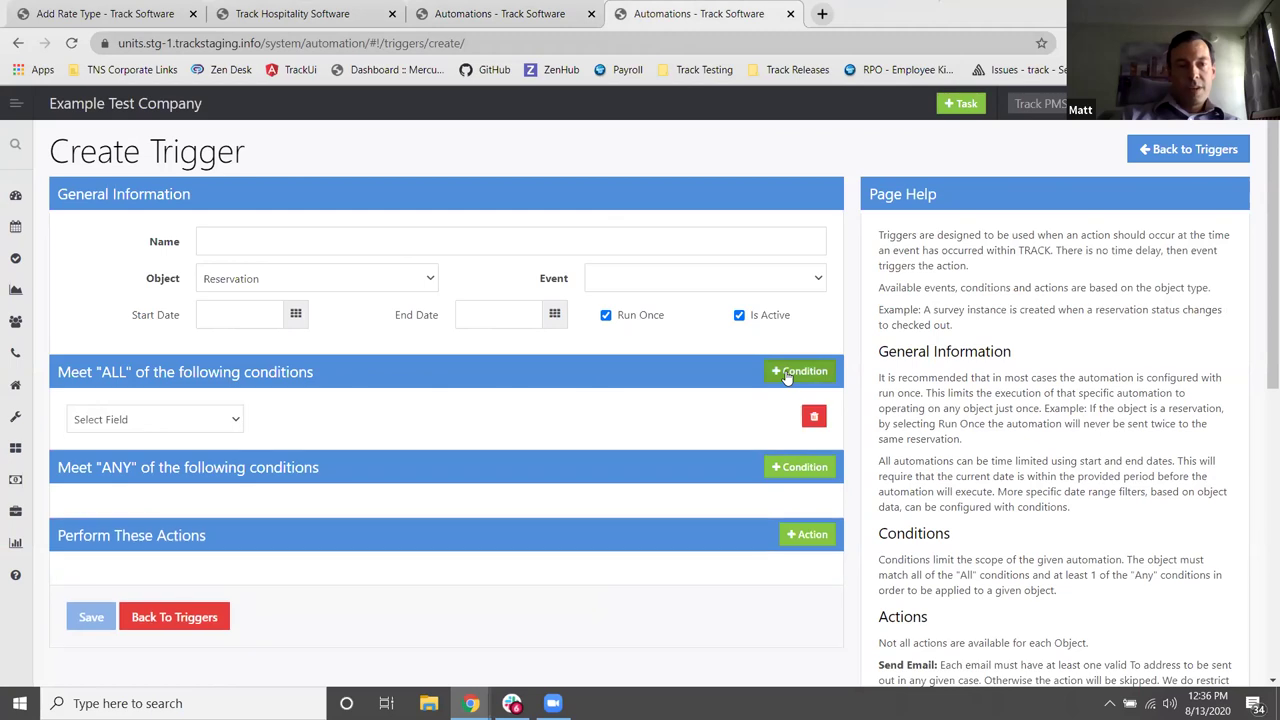
pyautogui.click(234, 423)
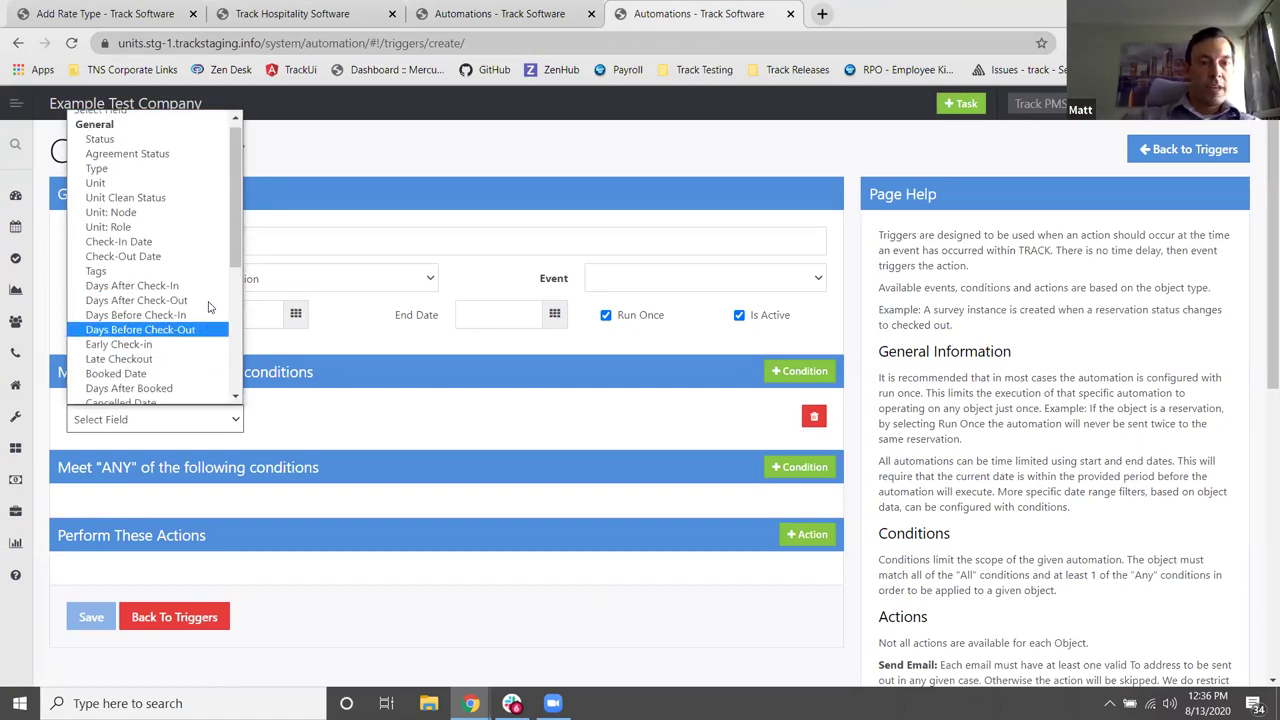
pyautogui.click(394, 401)
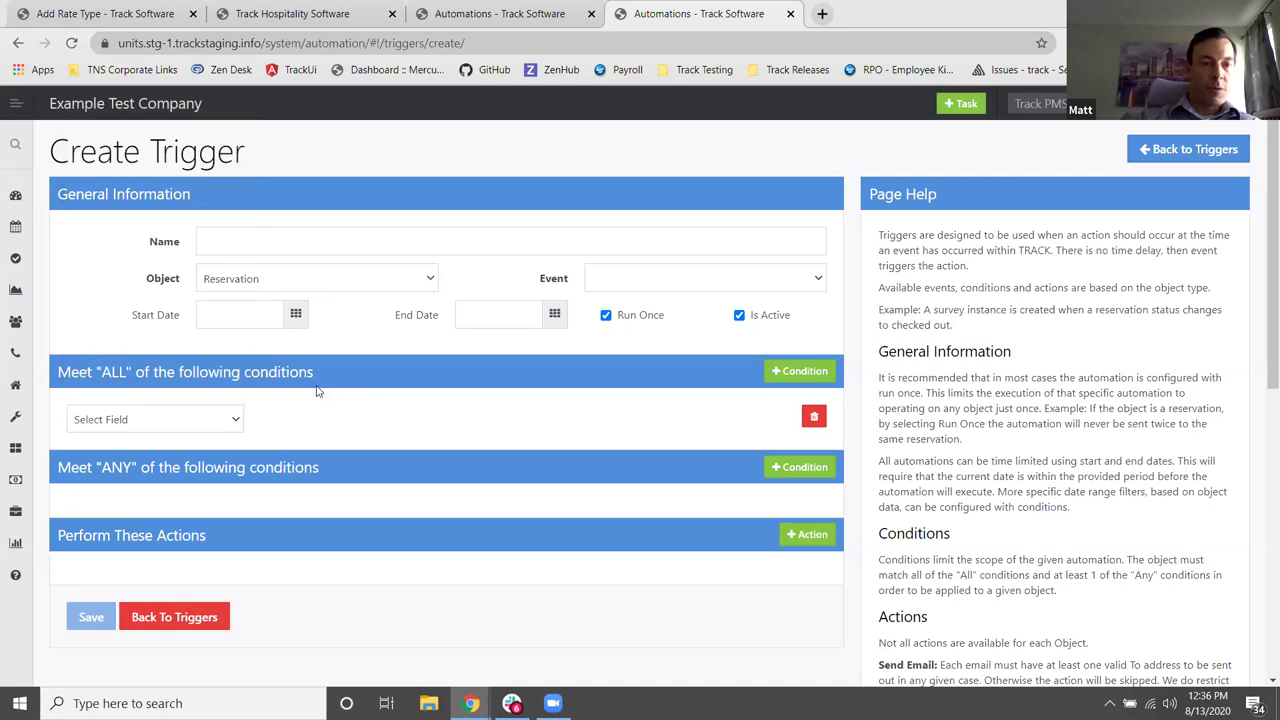
pyautogui.click(235, 425)
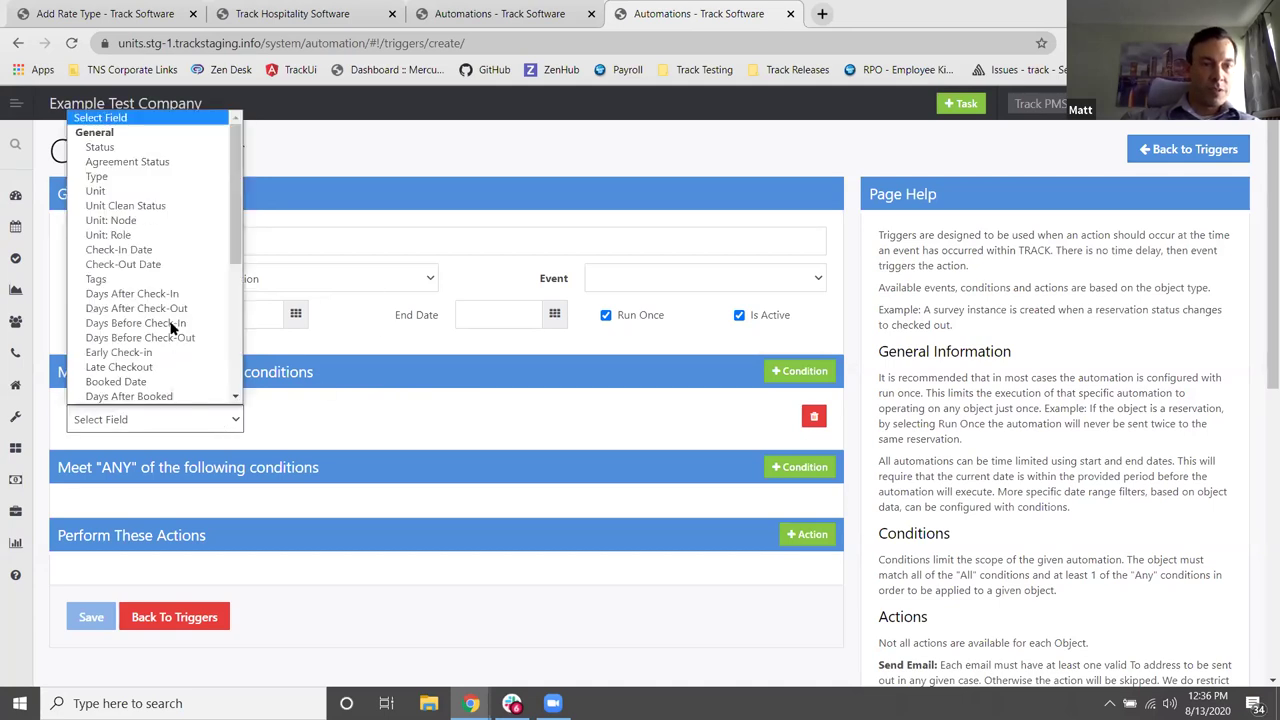
pyautogui.scroll(-1, 165, 310)
pyautogui.scroll(1, 160, 300)
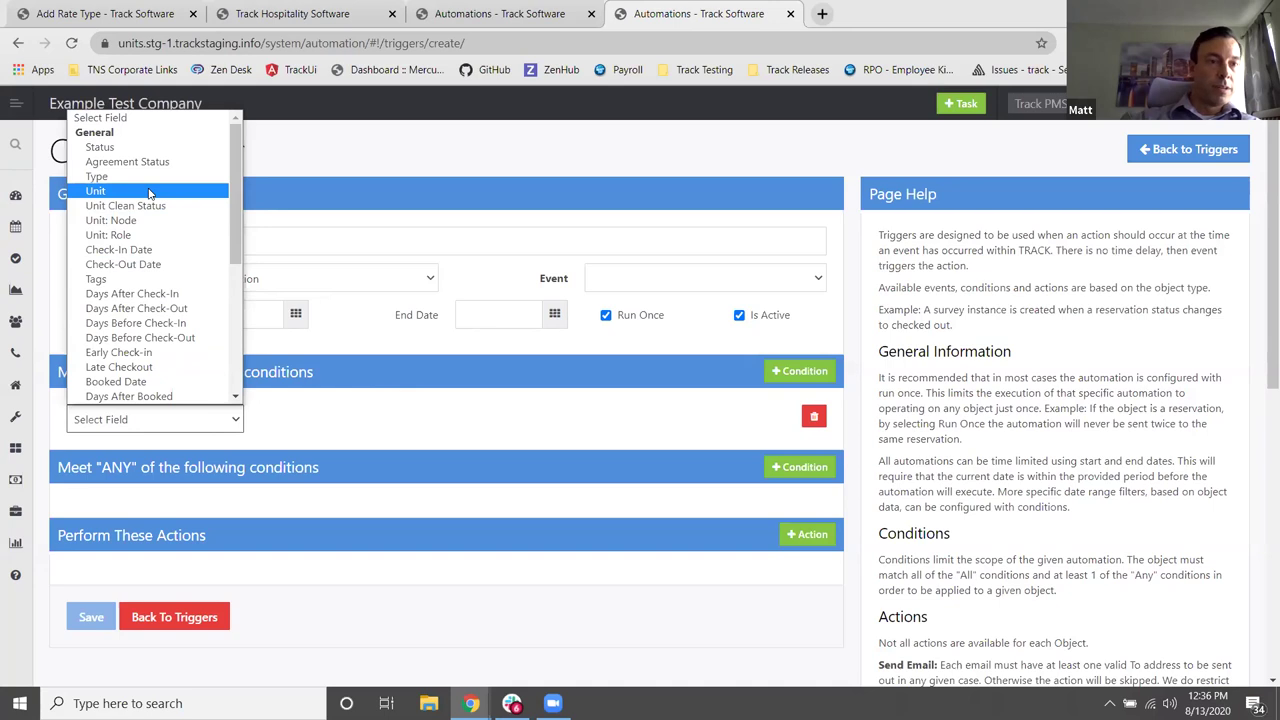
pyautogui.click(148, 222)
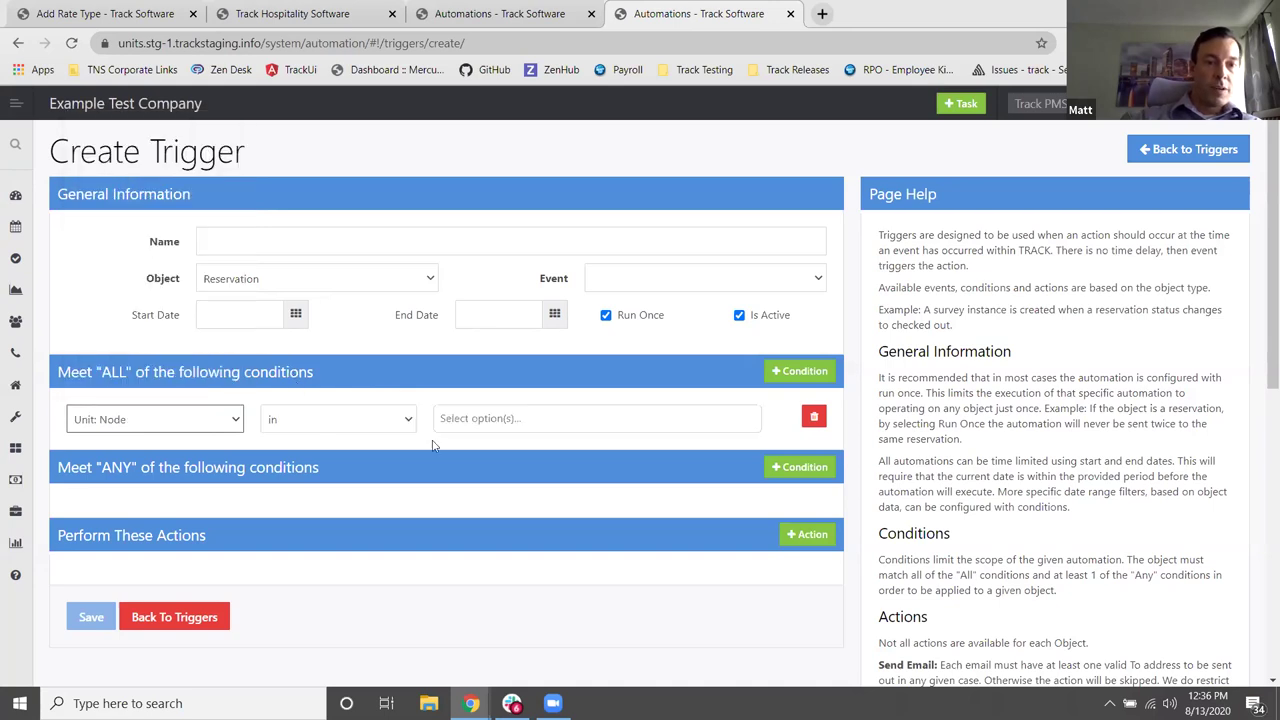
# Examine the selectable nodes for the Unit: Node condition and the other condition fields available for reservations
pyautogui.click(505, 419)
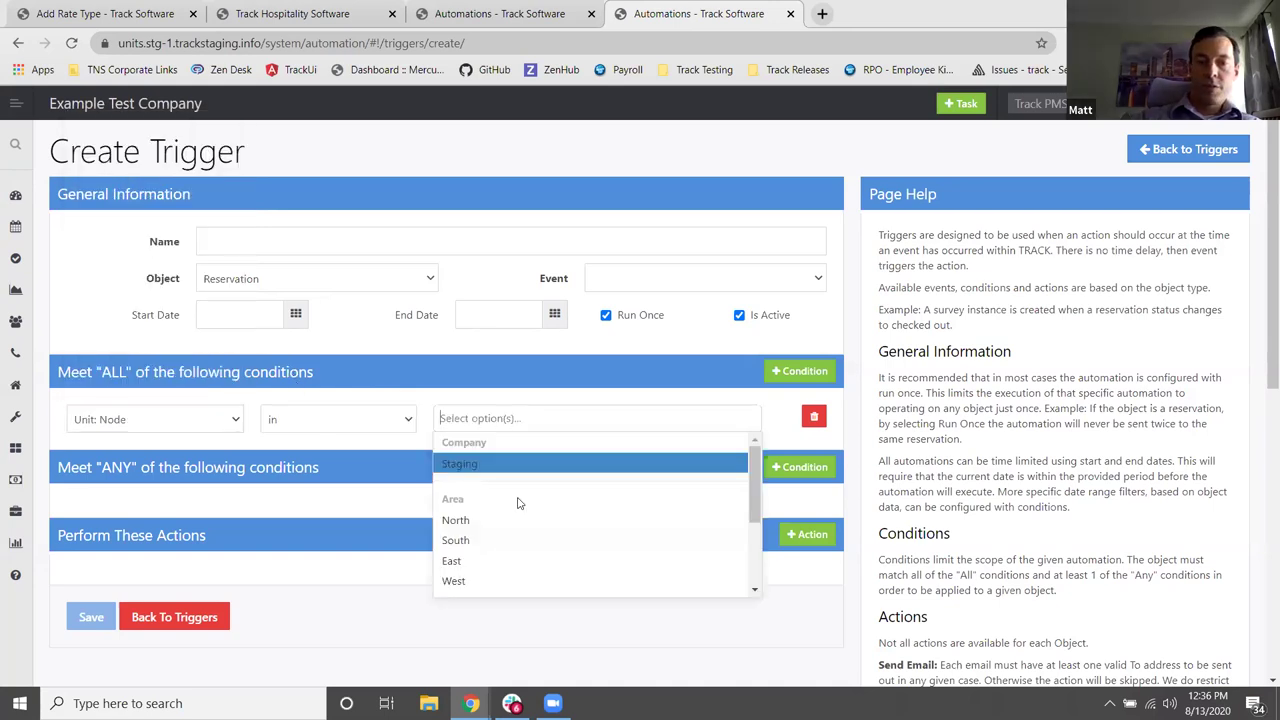
pyautogui.scroll(-2, 537, 517)
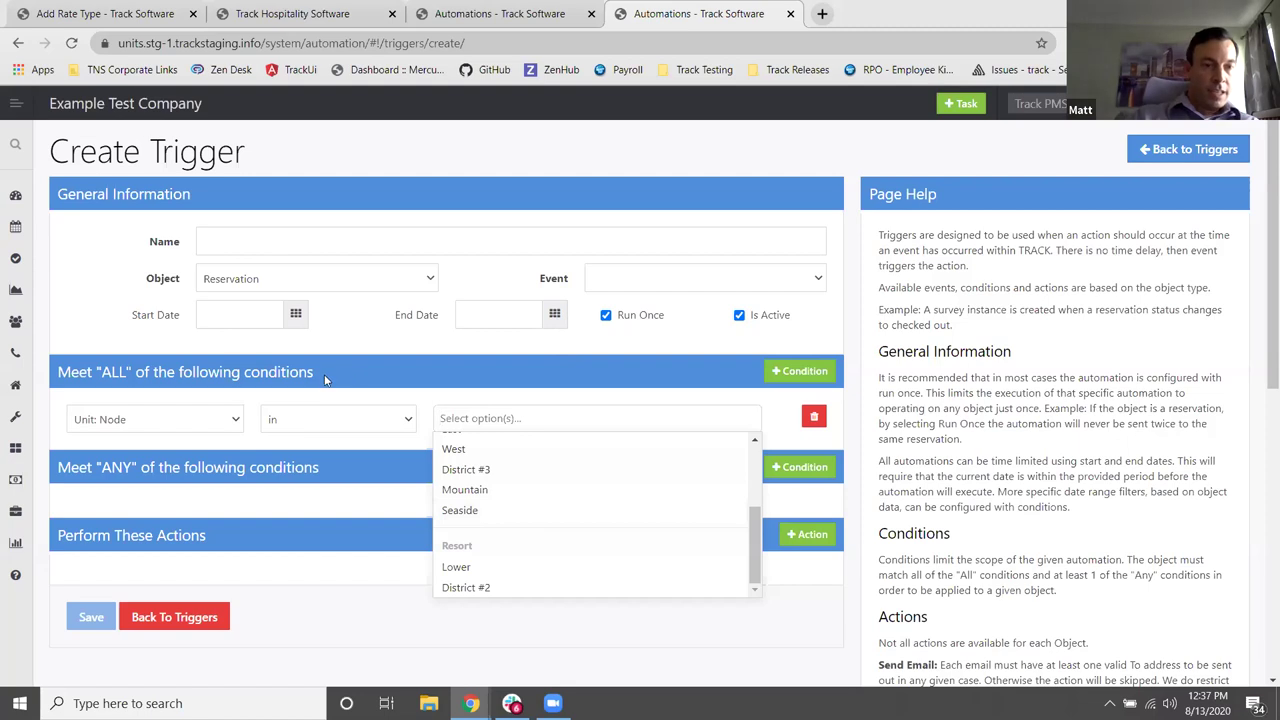
pyautogui.click(133, 407)
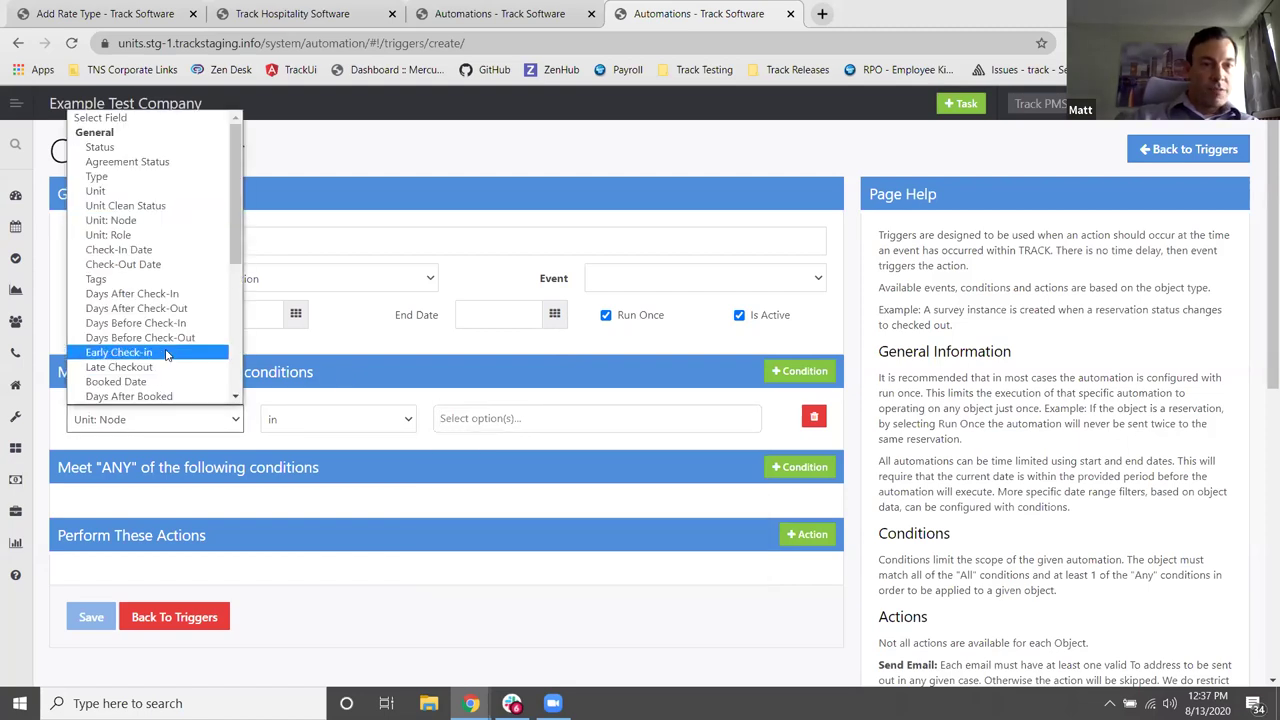
pyautogui.scroll(-3, 167, 355)
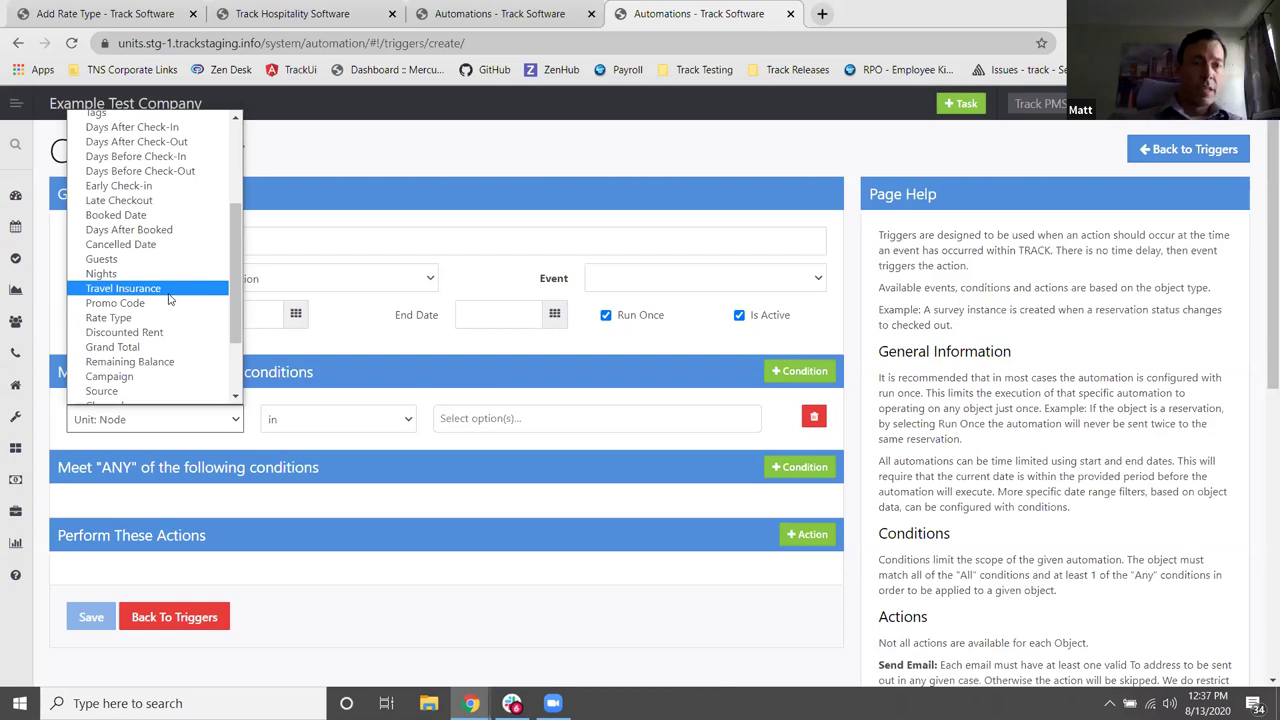
pyautogui.scroll(-3, 160, 300)
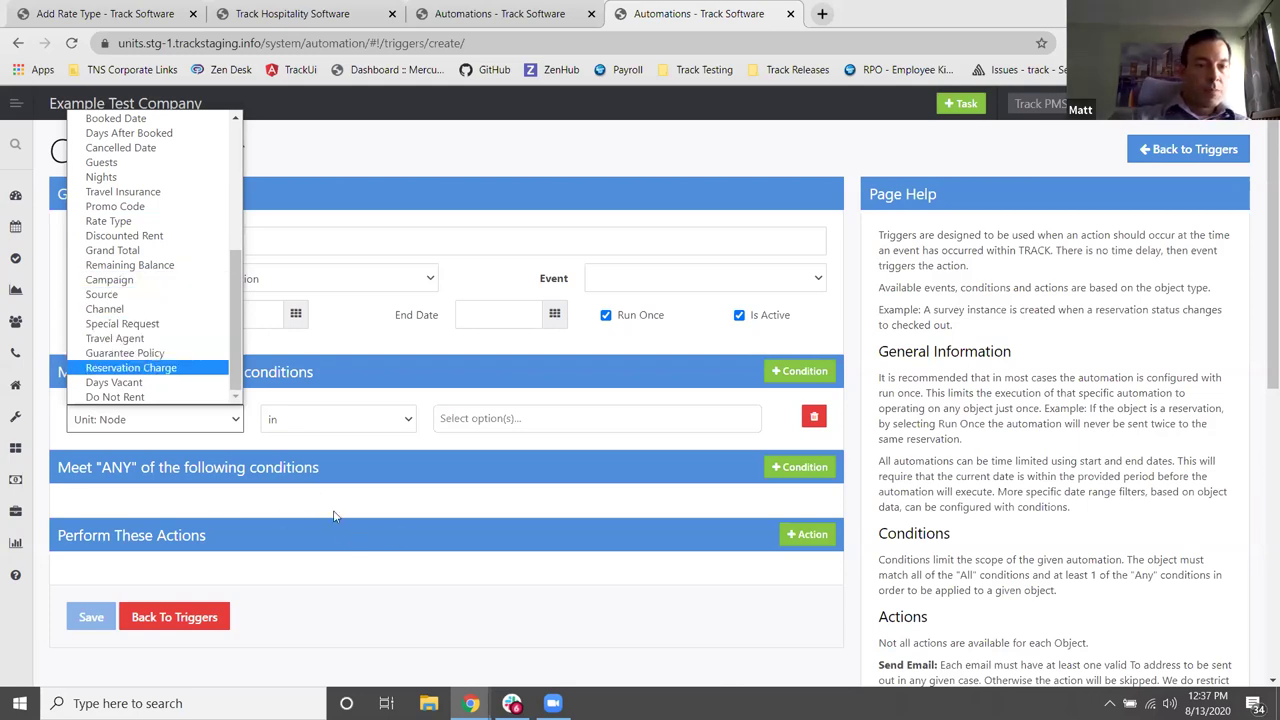
pyautogui.click(270, 505)
# Add a Create Task action to the trigger with its priority set to High
pyautogui.click(806, 534)
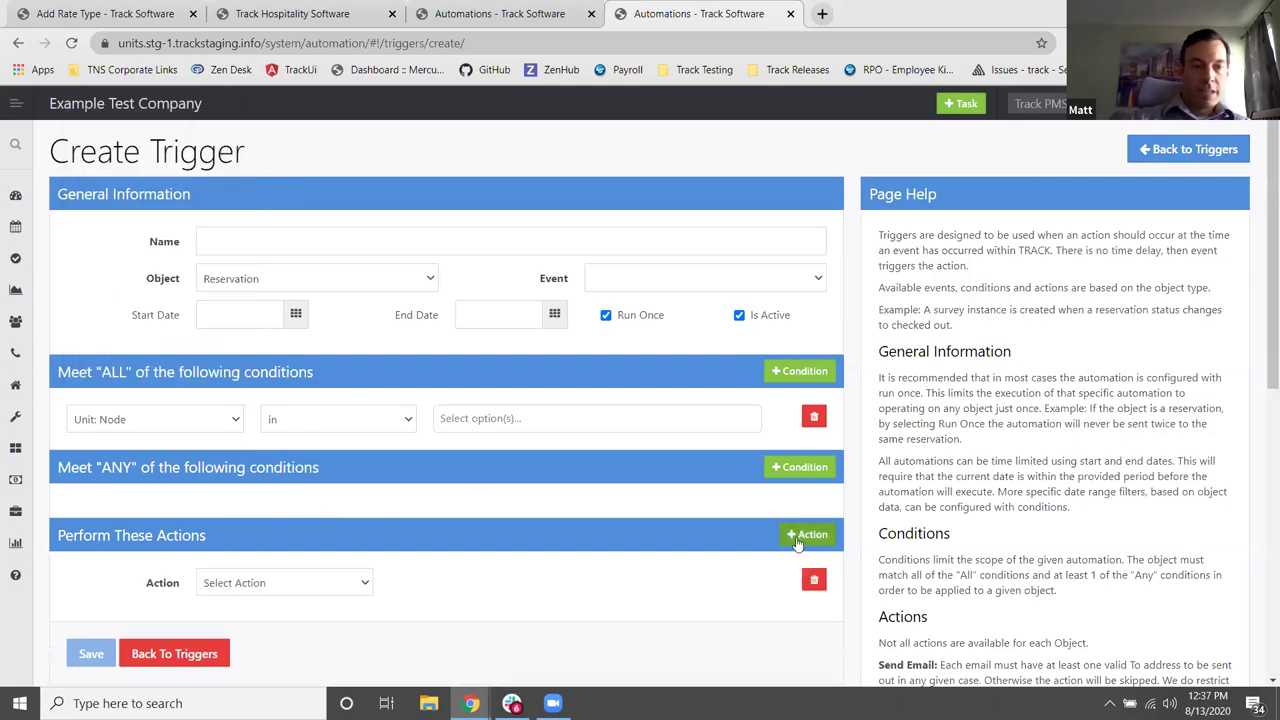
pyautogui.click(279, 584)
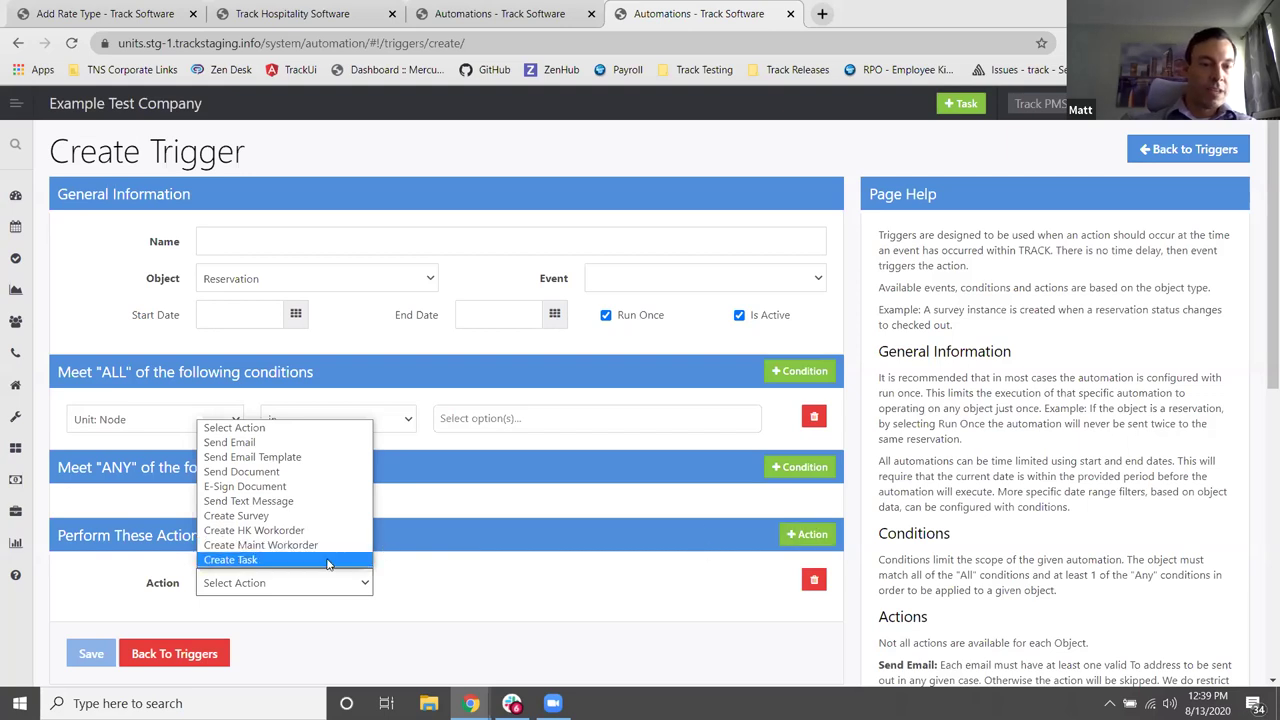
pyautogui.click(327, 560)
pyautogui.scroll(-1, 330, 555)
pyautogui.click(342, 545)
pyautogui.click(310, 600)
pyautogui.scroll(-2, 330, 580)
# Set the task to be assigned to a User and choose the third user listed
pyautogui.click(296, 406)
pyautogui.click(283, 445)
pyautogui.click(531, 406)
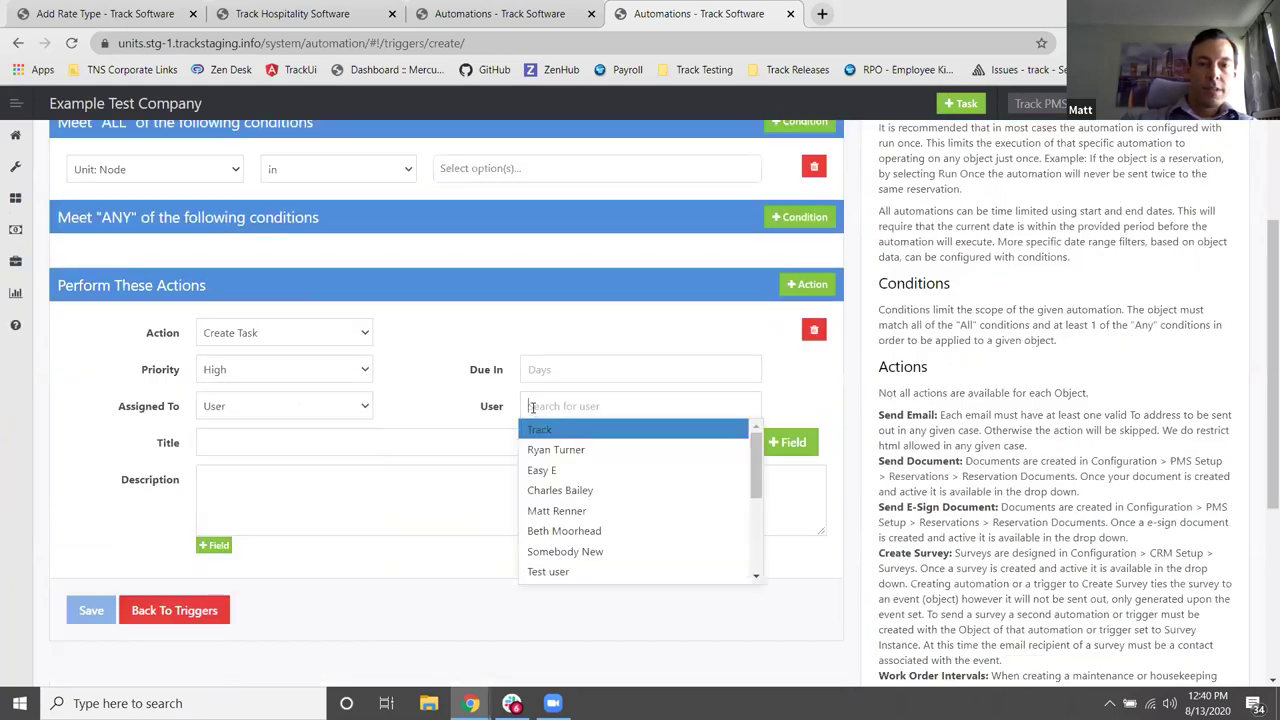
pyautogui.click(553, 470)
# Enter "dsfsd" as the task title and "dfsdf" as its description, and add a second, empty action to the trigger
pyautogui.click(299, 437)
pyautogui.write('dsfsd')
pyautogui.click(296, 508)
pyautogui.write('dfsdf')
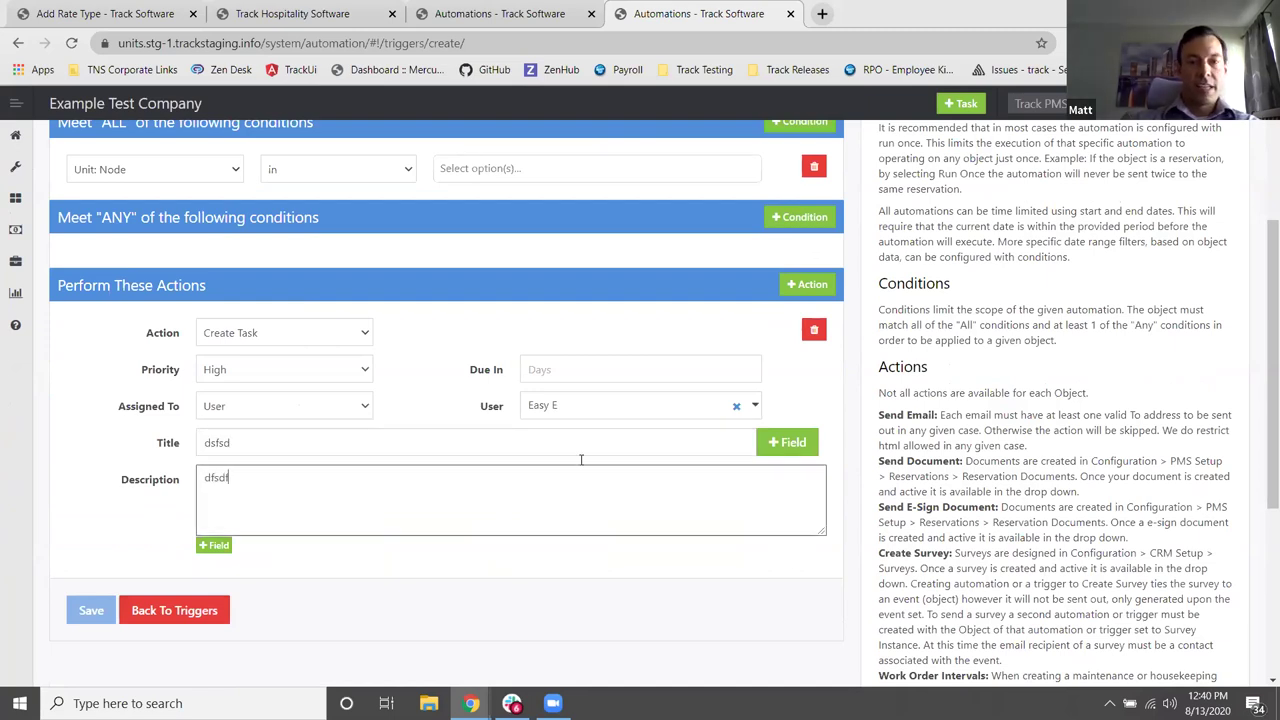
pyautogui.click(808, 284)
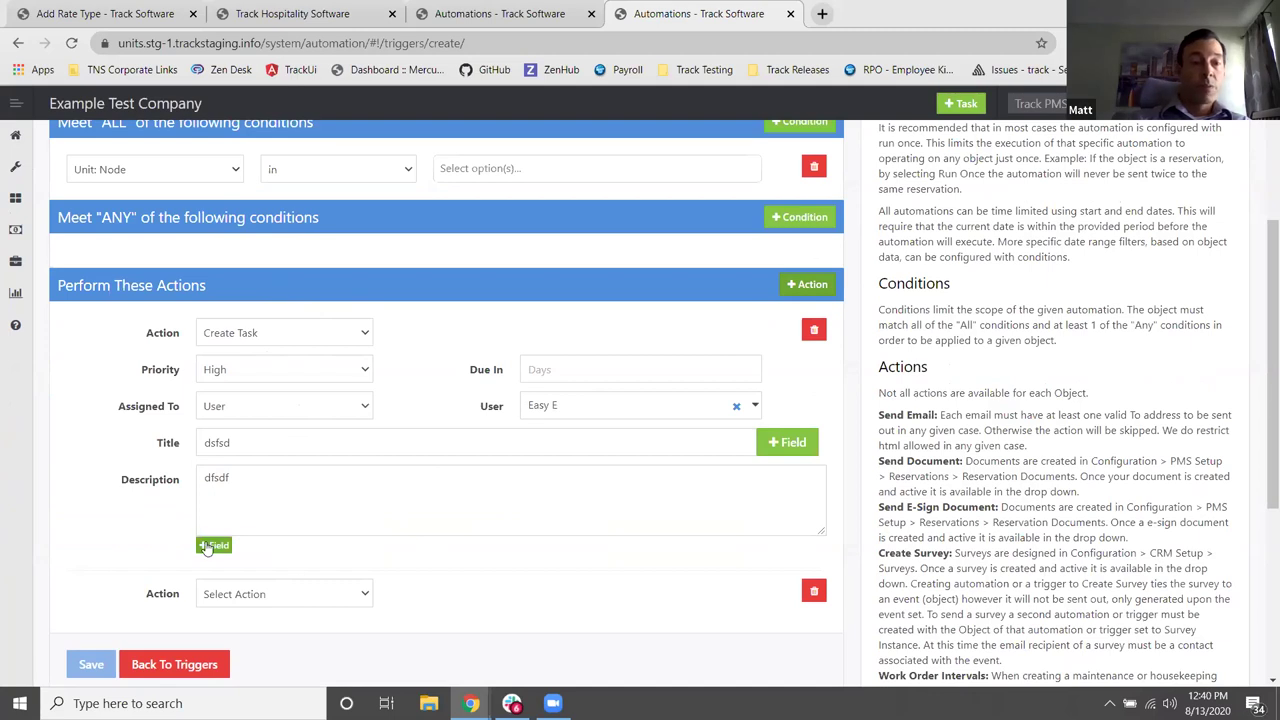
# Examine the merge fields available for the task description, from the Reservation group through Local Office, and close the list
pyautogui.click(277, 487)
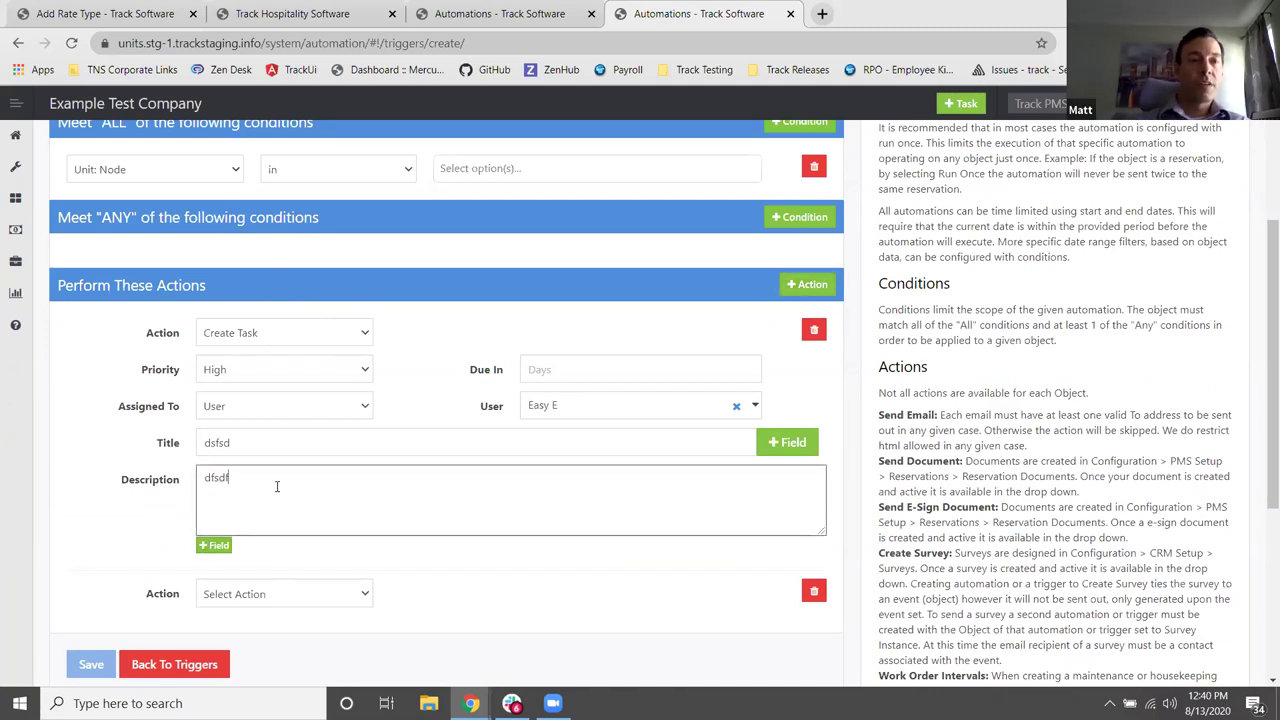
pyautogui.scroll(3, 212, 308)
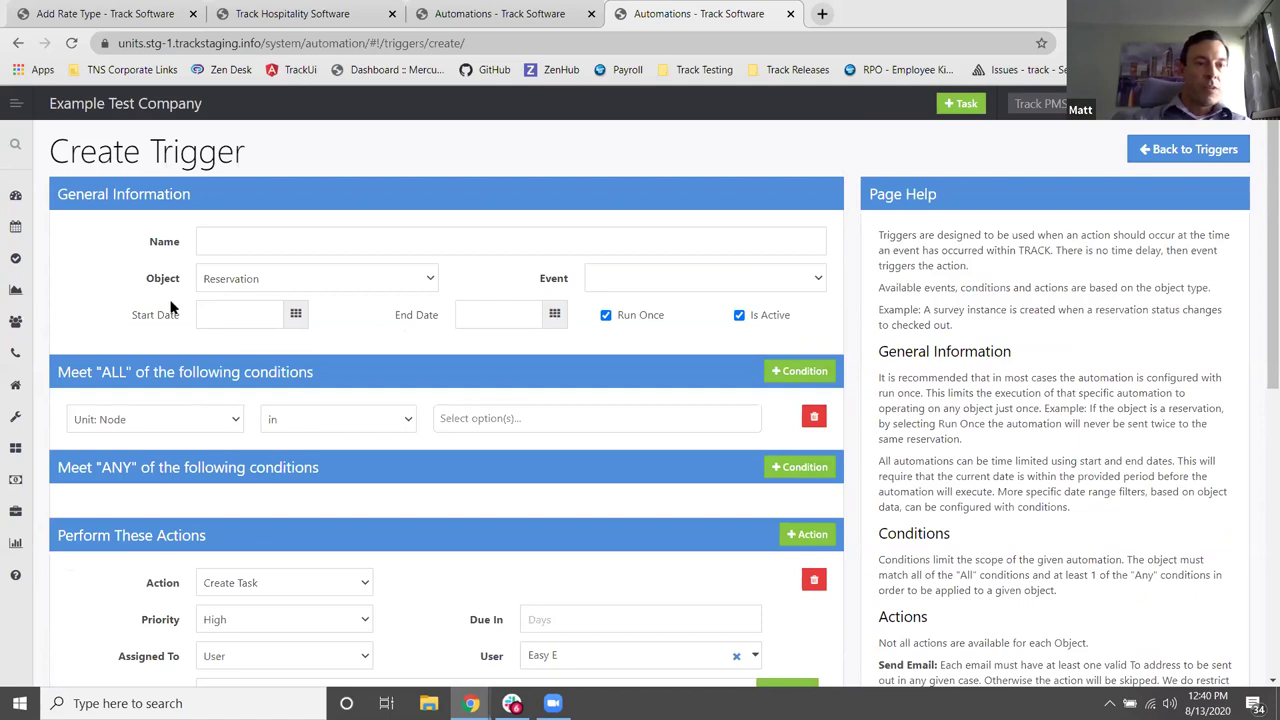
pyautogui.scroll(-3, 188, 458)
pyautogui.click(213, 545)
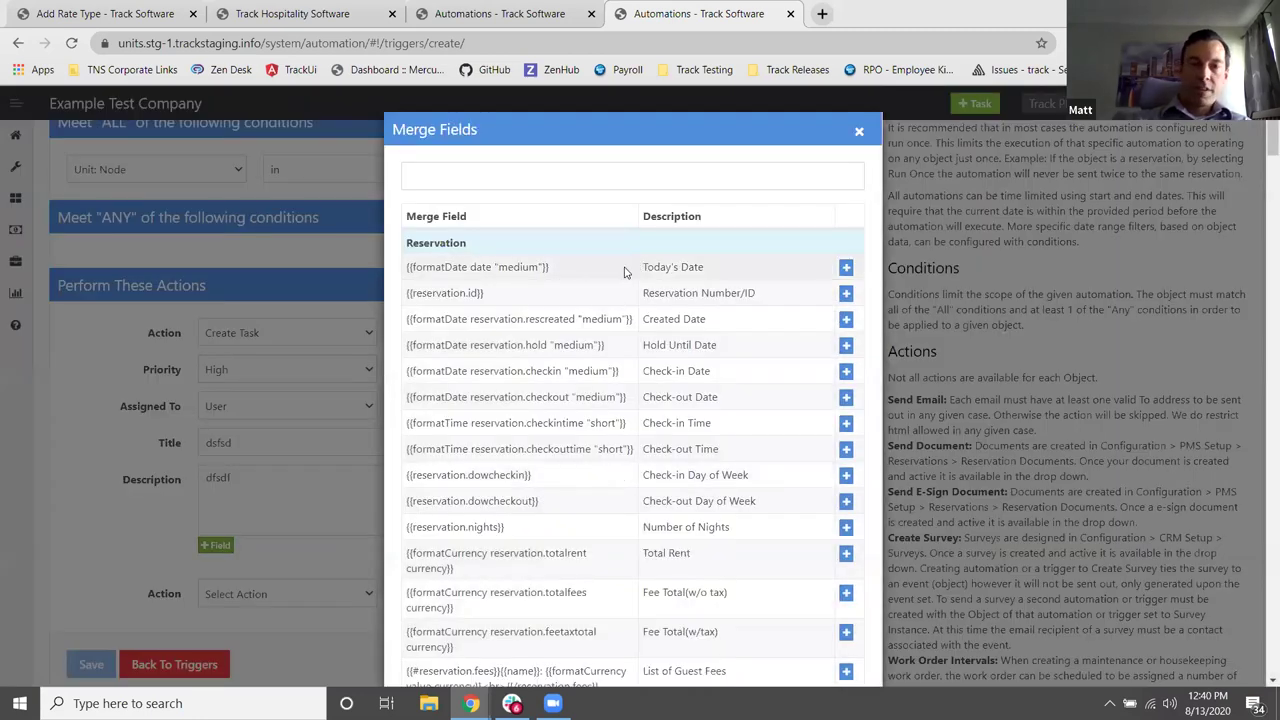
pyautogui.scroll(-3, 622, 262)
pyautogui.scroll(3, 620, 258)
pyautogui.scroll(-1, 604, 262)
pyautogui.scroll(-20, 605, 280)
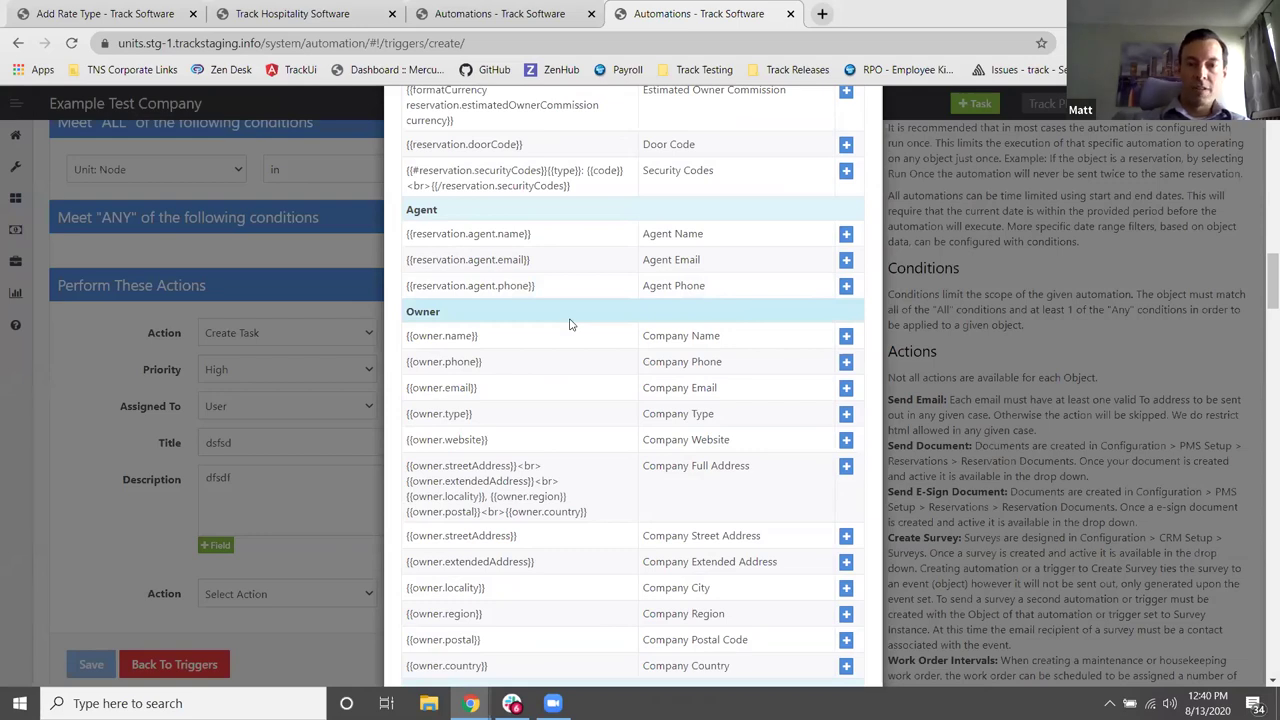
pyautogui.scroll(-7, 570, 324)
pyautogui.scroll(2, 570, 324)
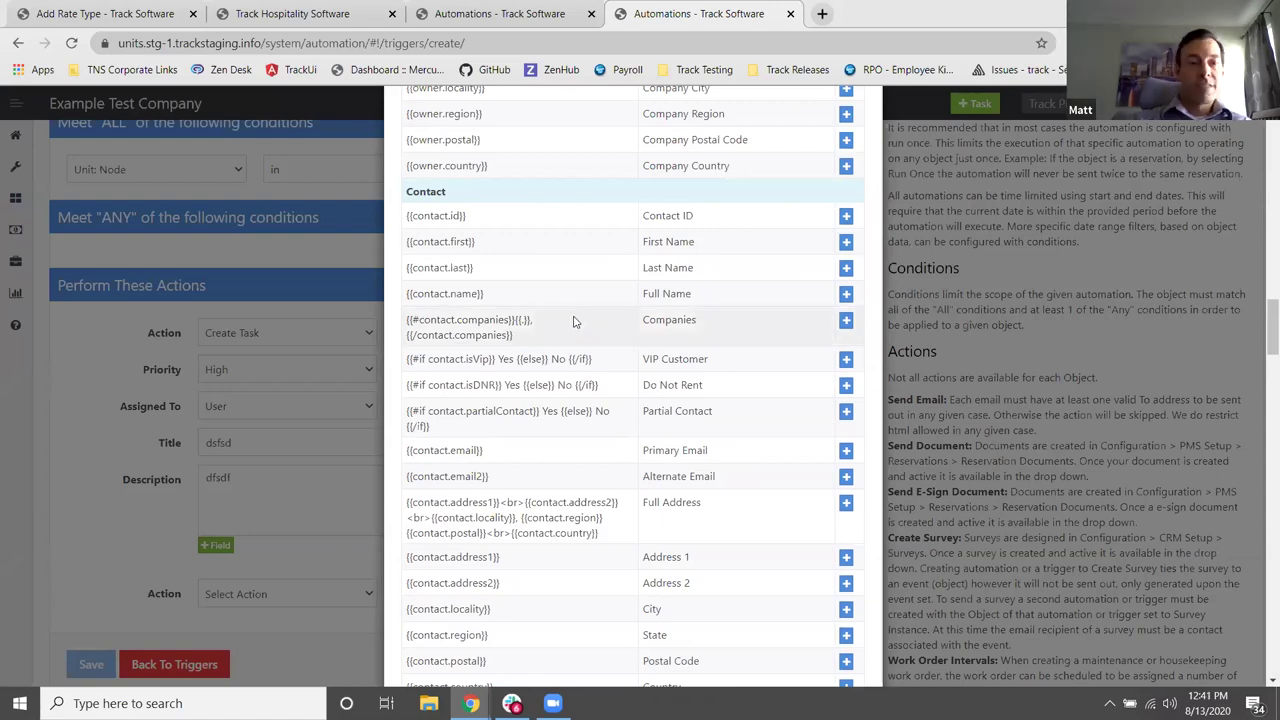
pyautogui.scroll(-8, 573, 320)
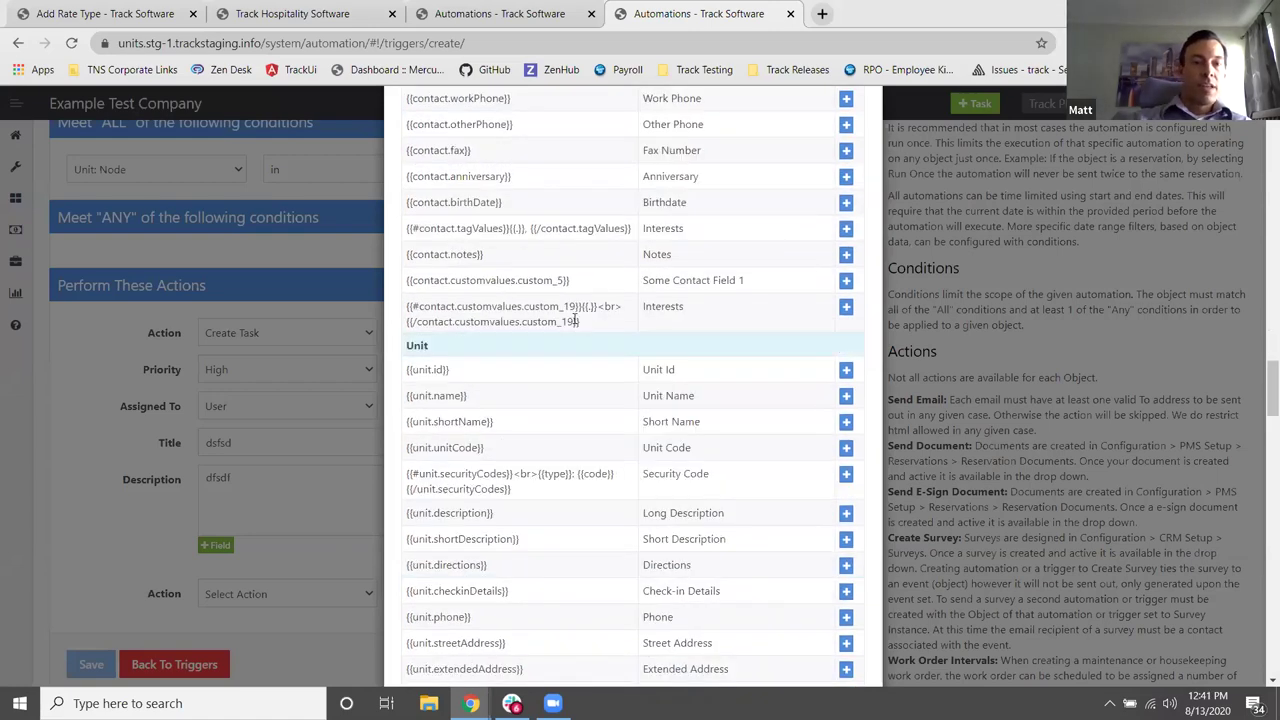
pyautogui.scroll(-10, 575, 365)
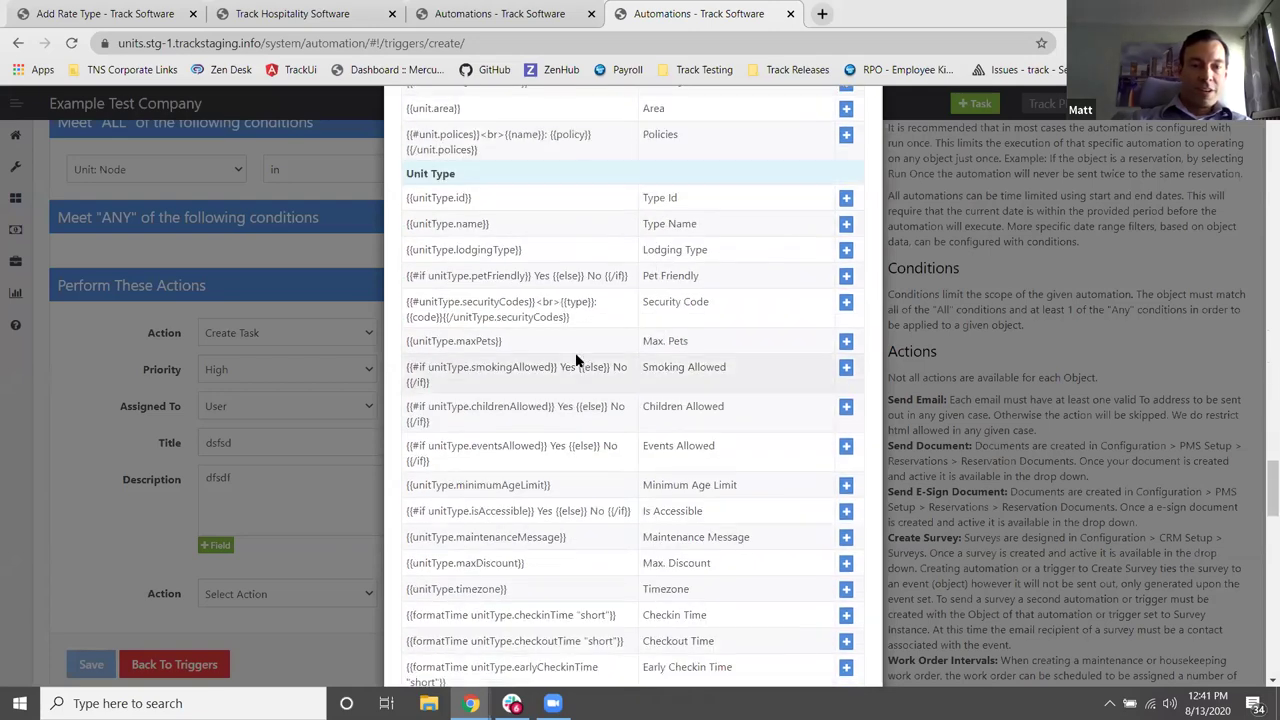
pyautogui.scroll(-10, 577, 358)
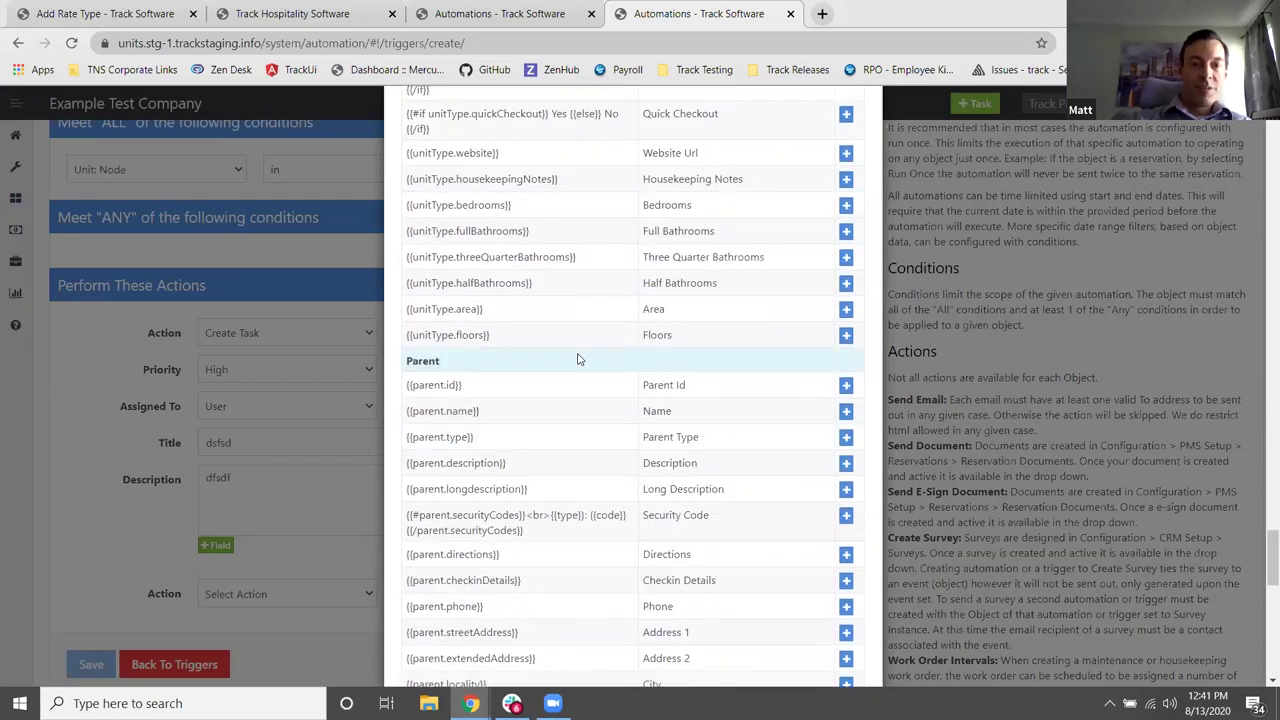
pyautogui.scroll(-3, 577, 358)
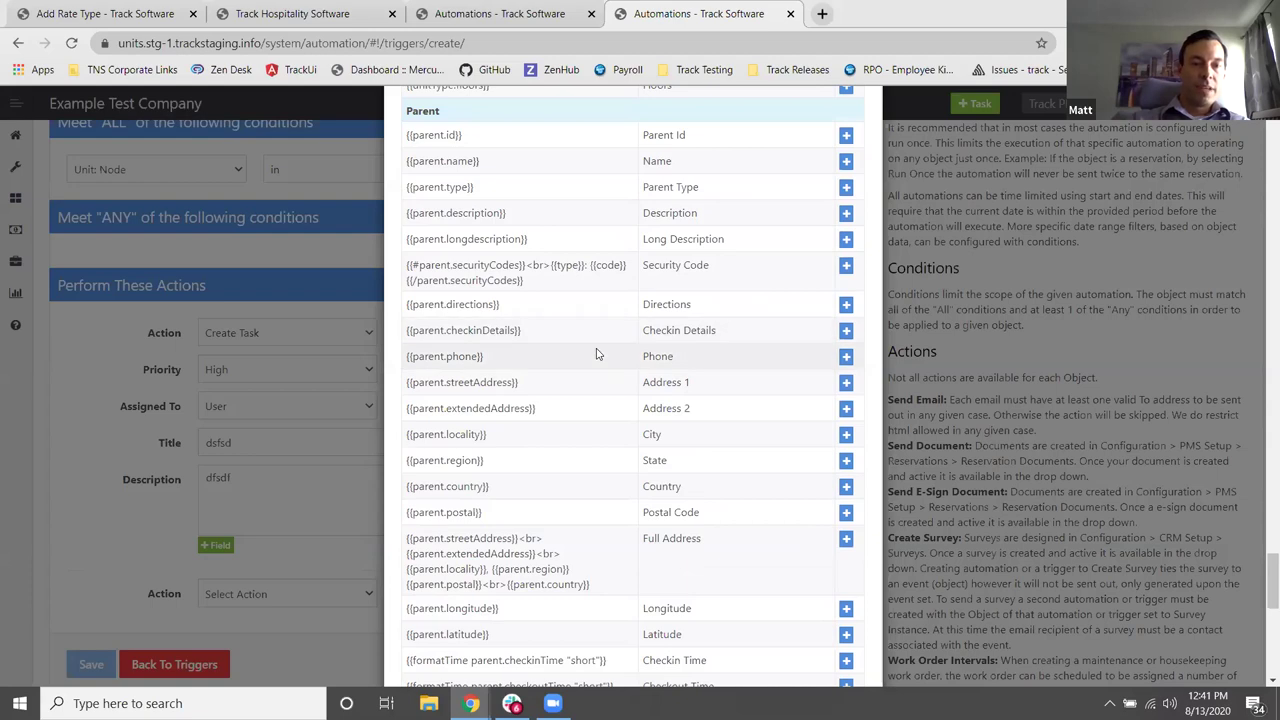
pyautogui.scroll(-10, 596, 356)
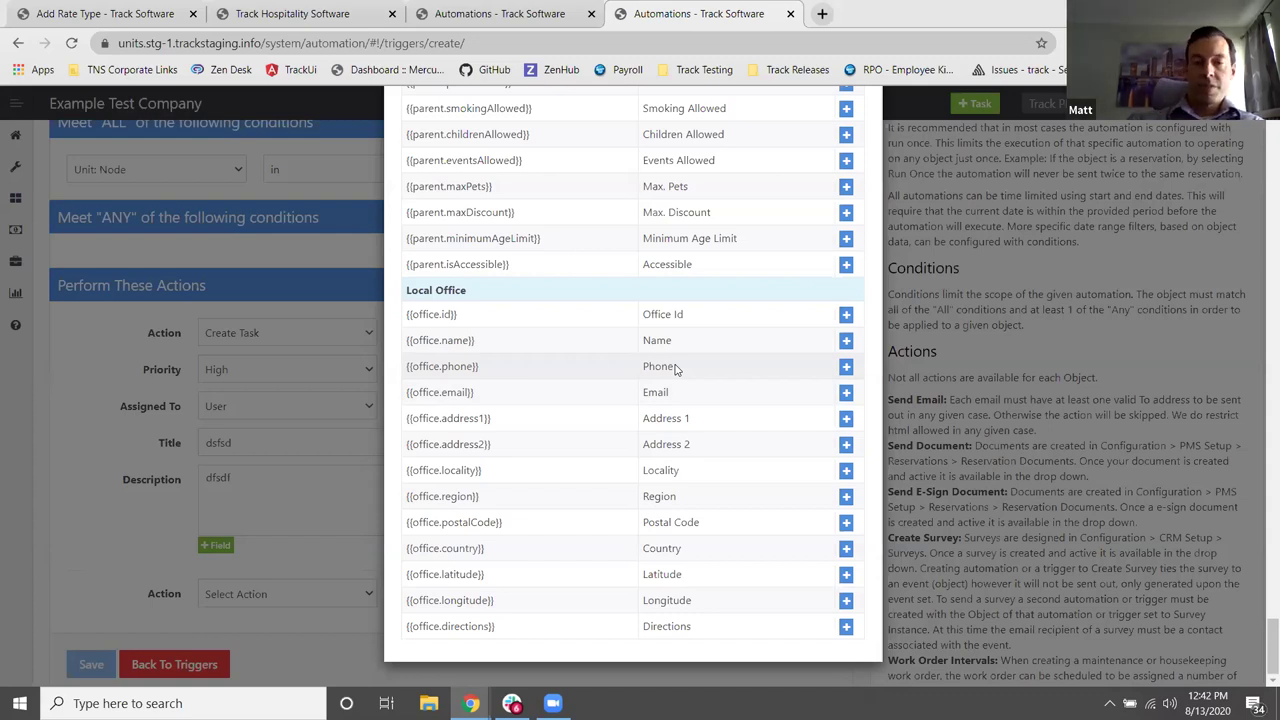
pyautogui.scroll(15, 671, 371)
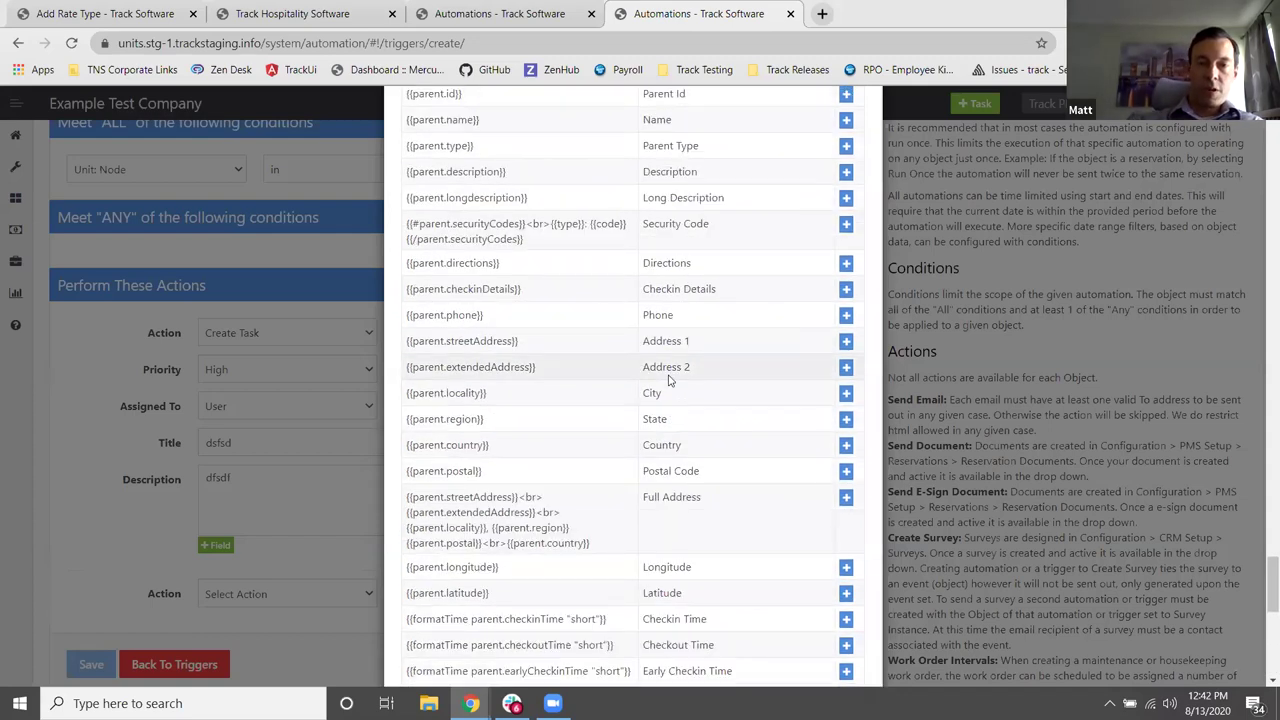
pyautogui.scroll(20, 671, 368)
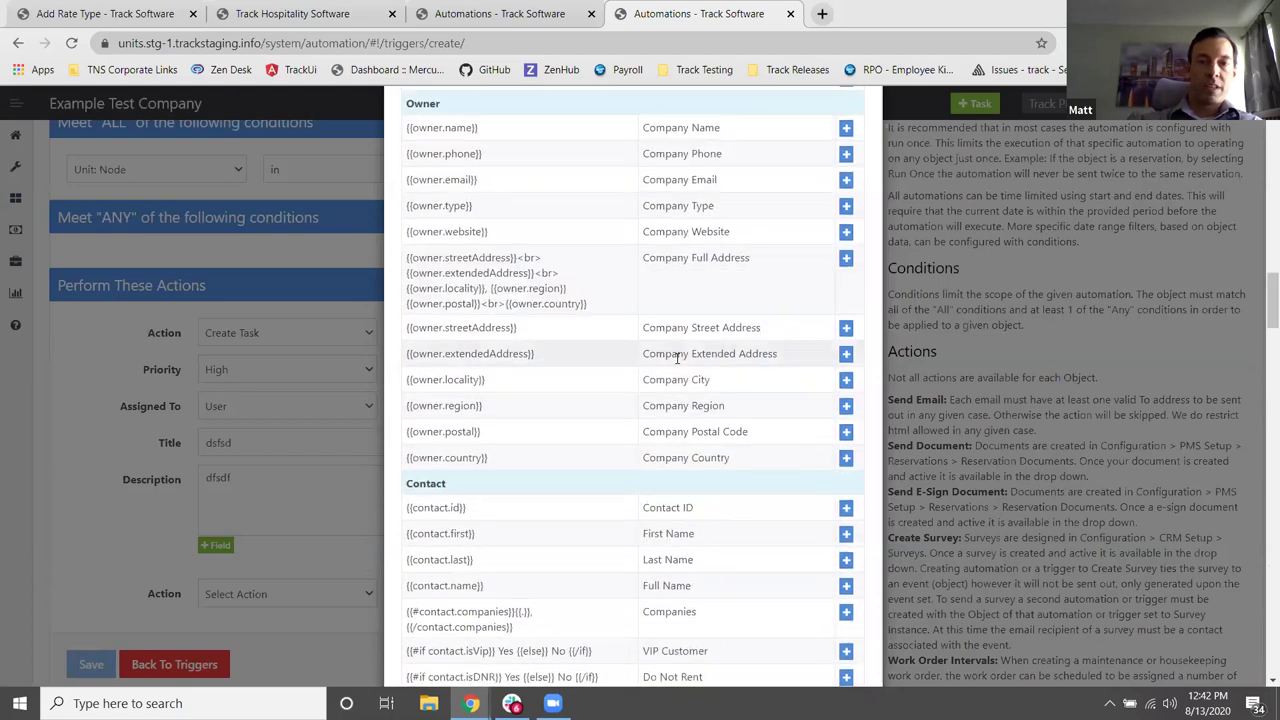
pyautogui.scroll(5, 676, 362)
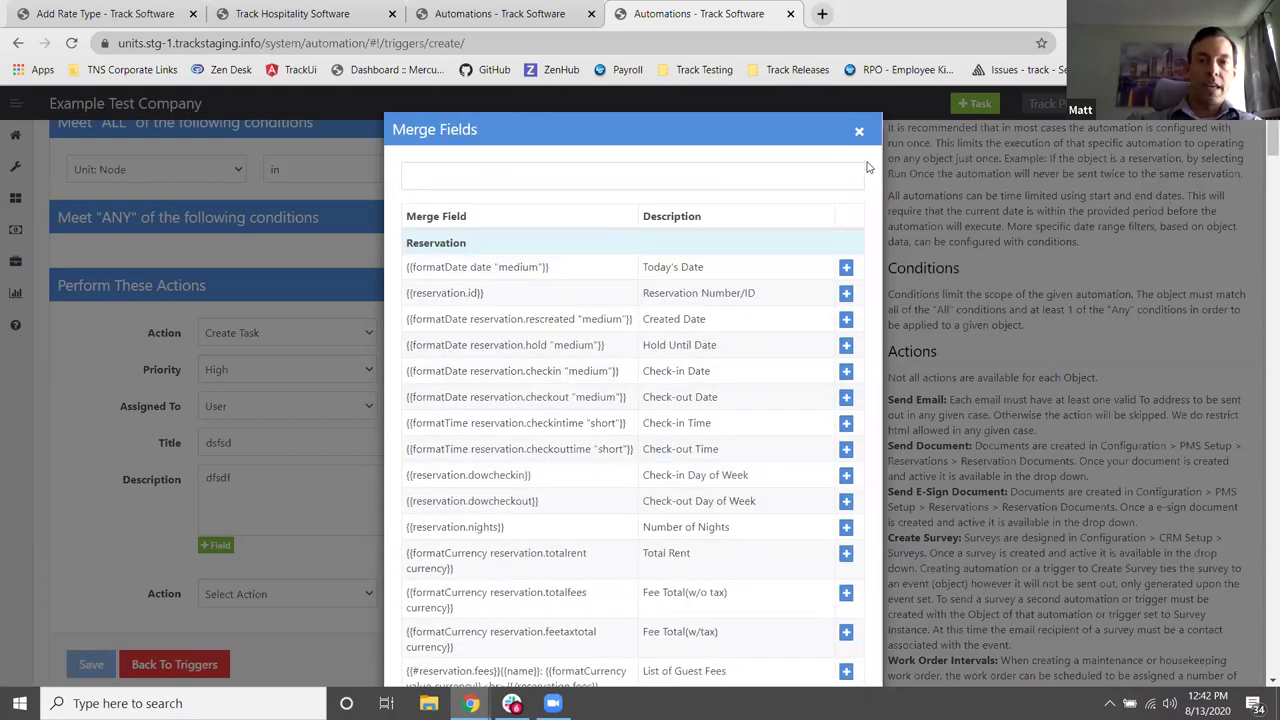
pyautogui.click(188, 195)
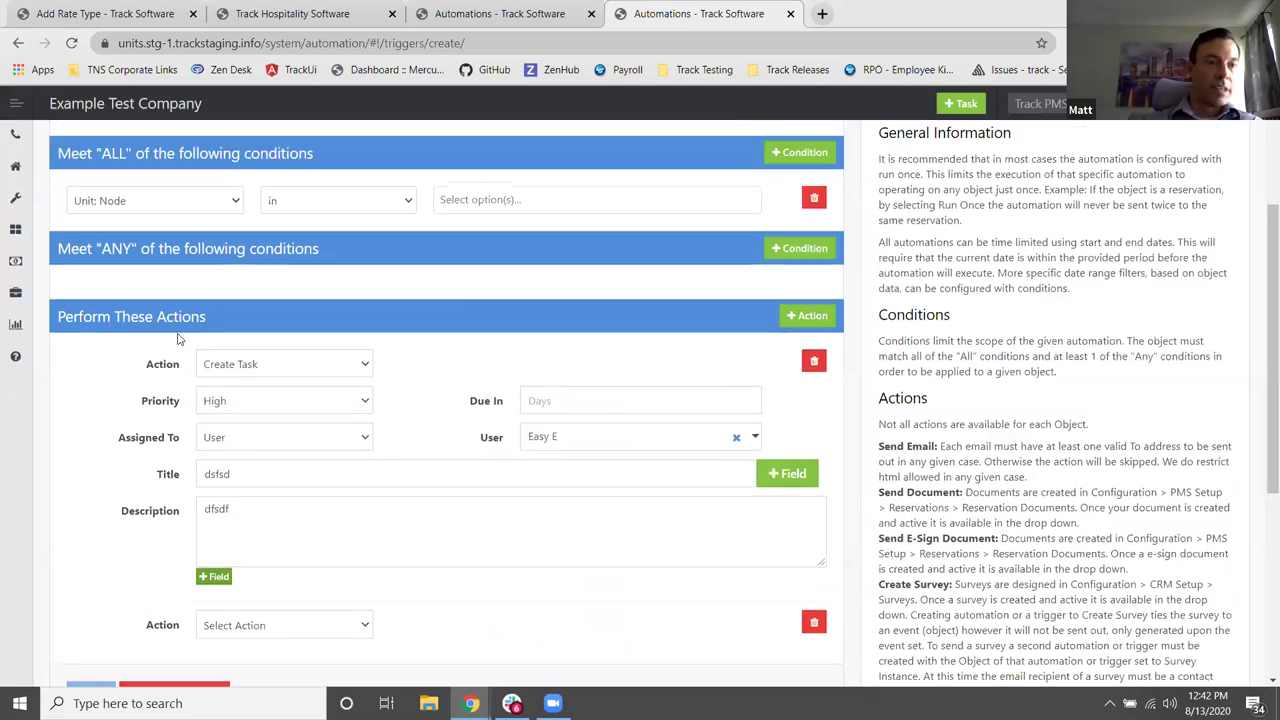
# Change the trigger's object to Lead and add a Send Email action
pyautogui.scroll(3, 182, 336)
pyautogui.click(318, 204)
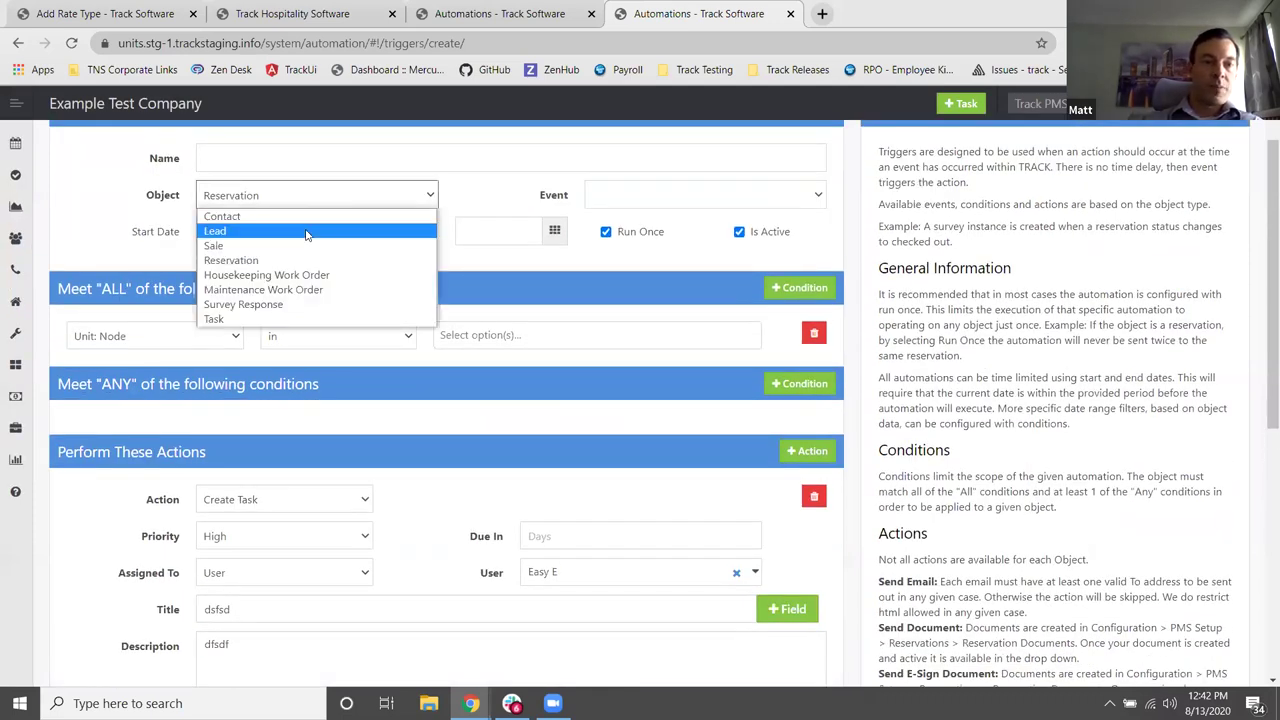
pyautogui.click(307, 231)
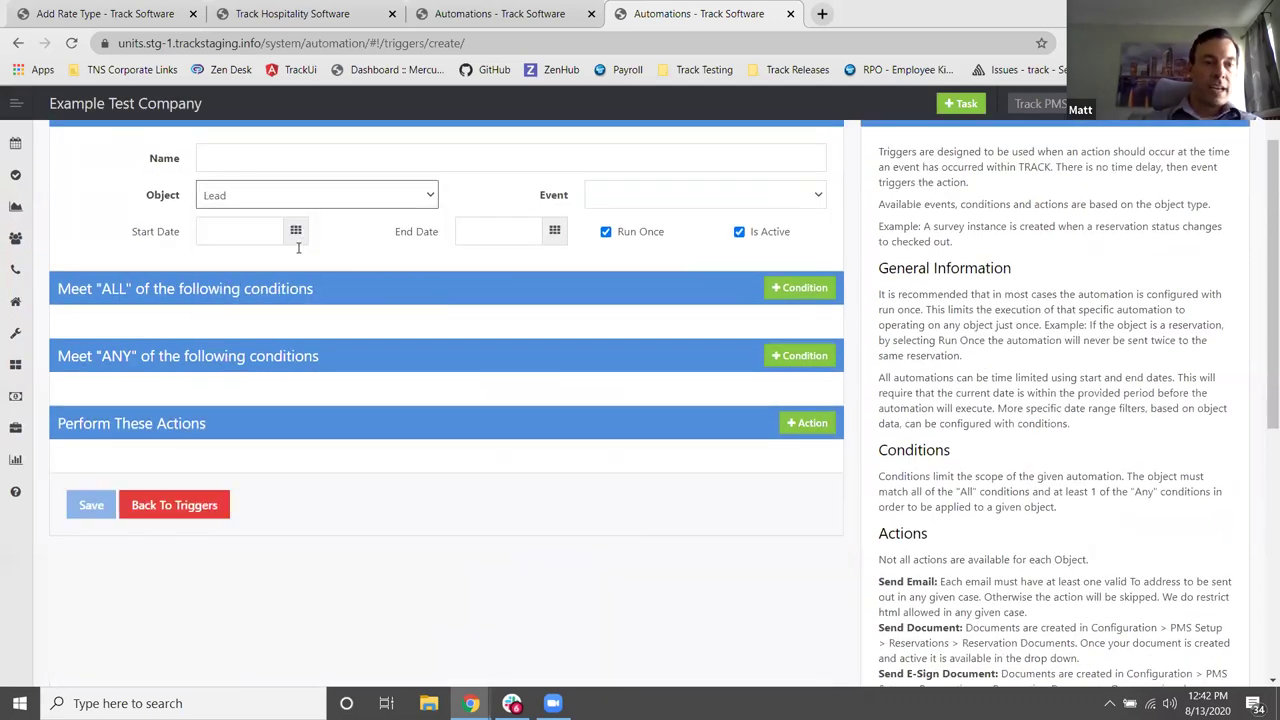
pyautogui.click(806, 423)
pyautogui.click(320, 472)
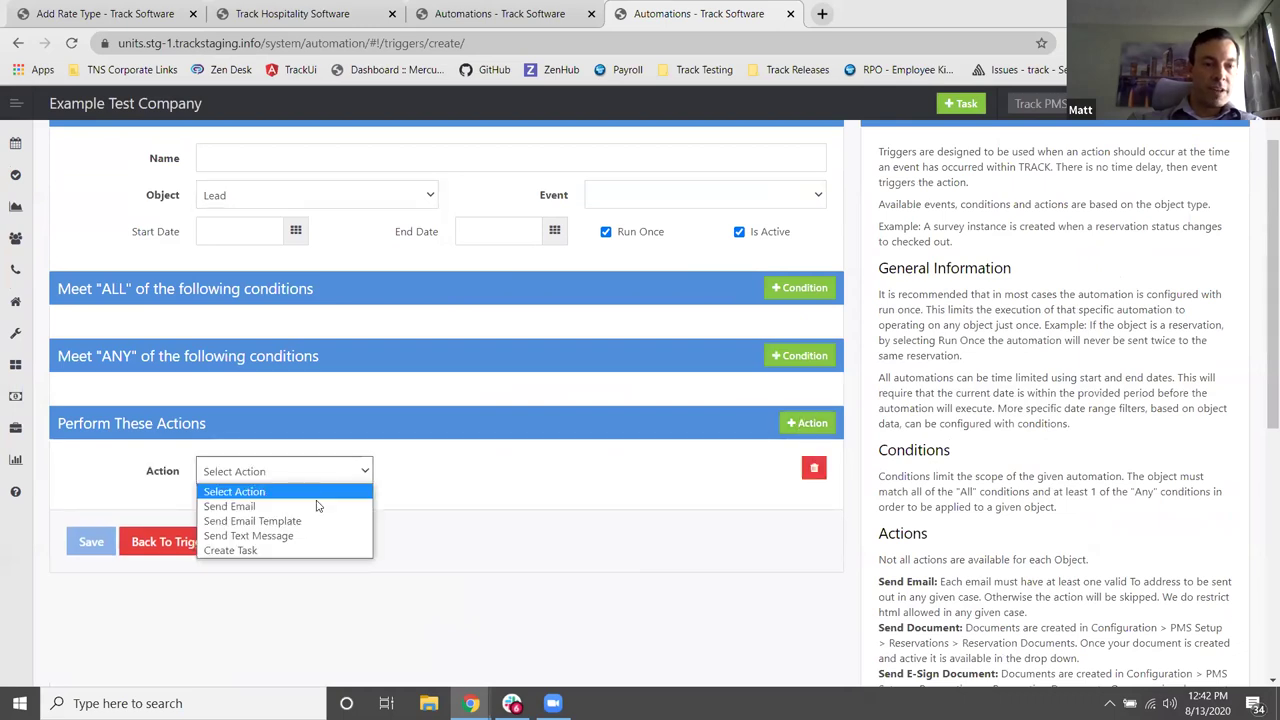
pyautogui.click(316, 506)
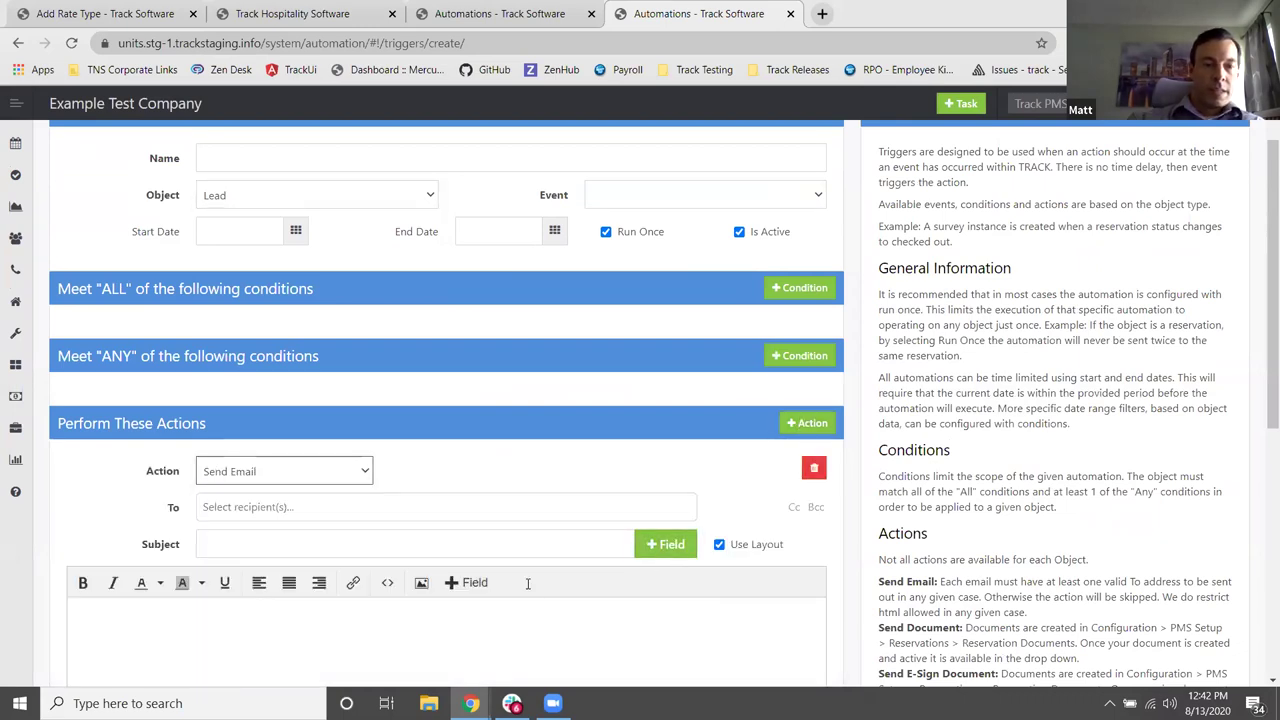
# Examine the merge fields available for the lead email's subject, including the Contact, Lead, Campaign and Brand groups, and close the list
pyautogui.scroll(-3, 666, 554)
pyautogui.click(675, 214)
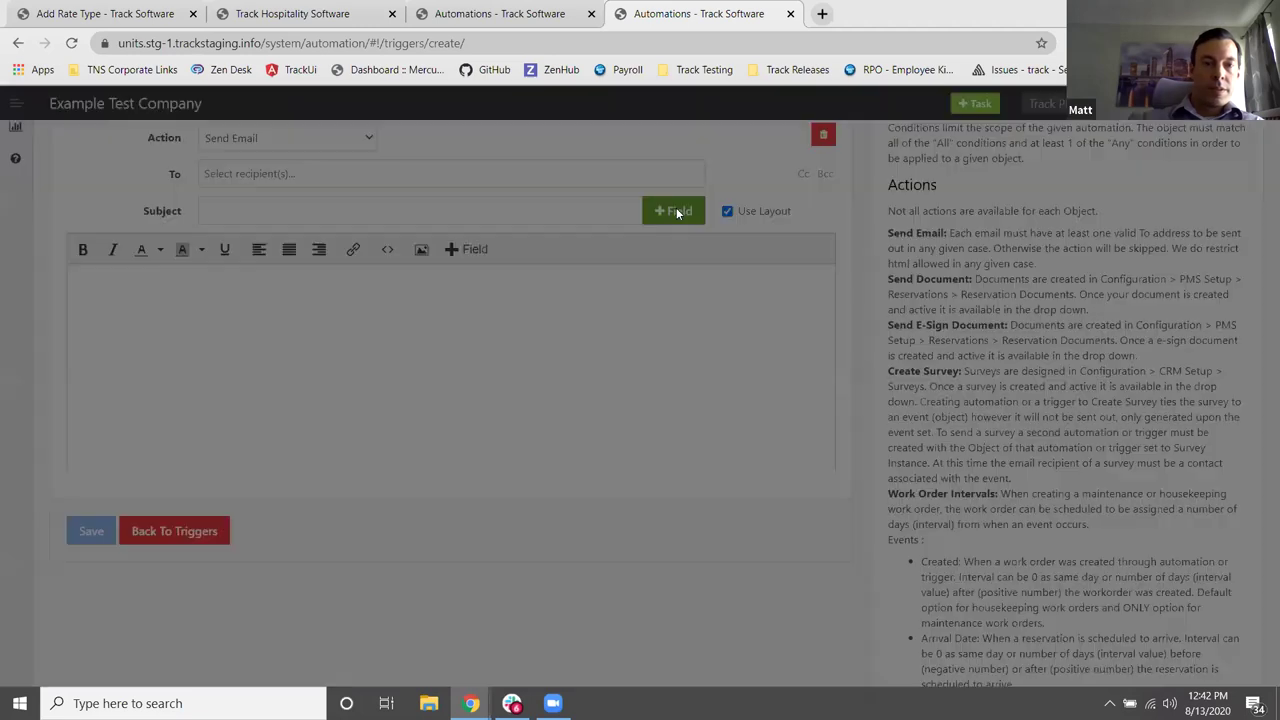
pyautogui.scroll(-10, 657, 344)
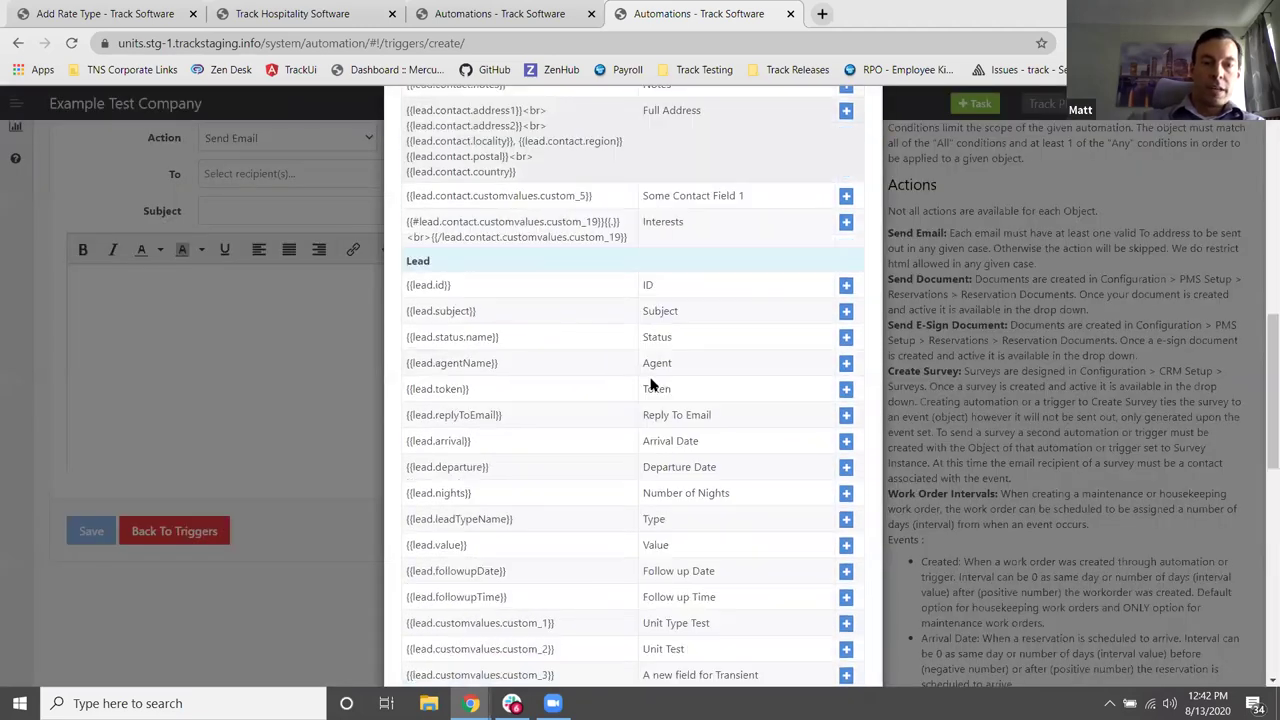
pyautogui.scroll(-5, 654, 377)
pyautogui.scroll(5, 654, 371)
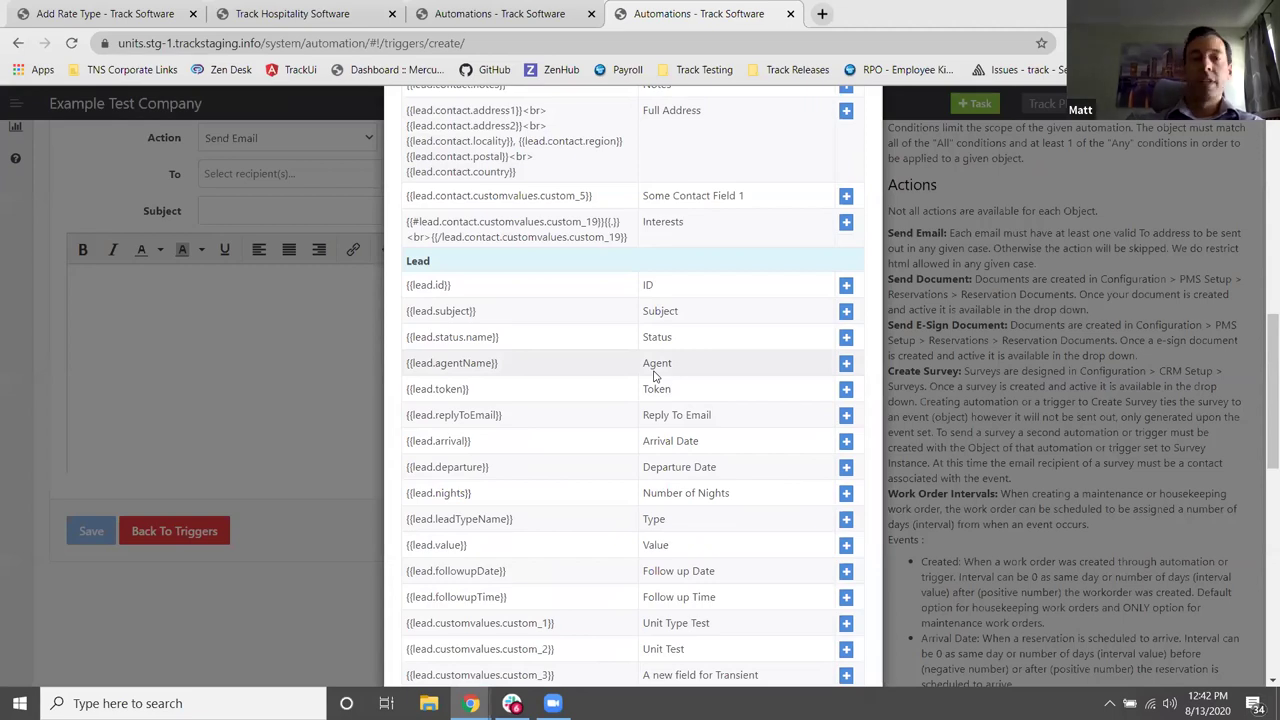
pyautogui.scroll(-8, 655, 376)
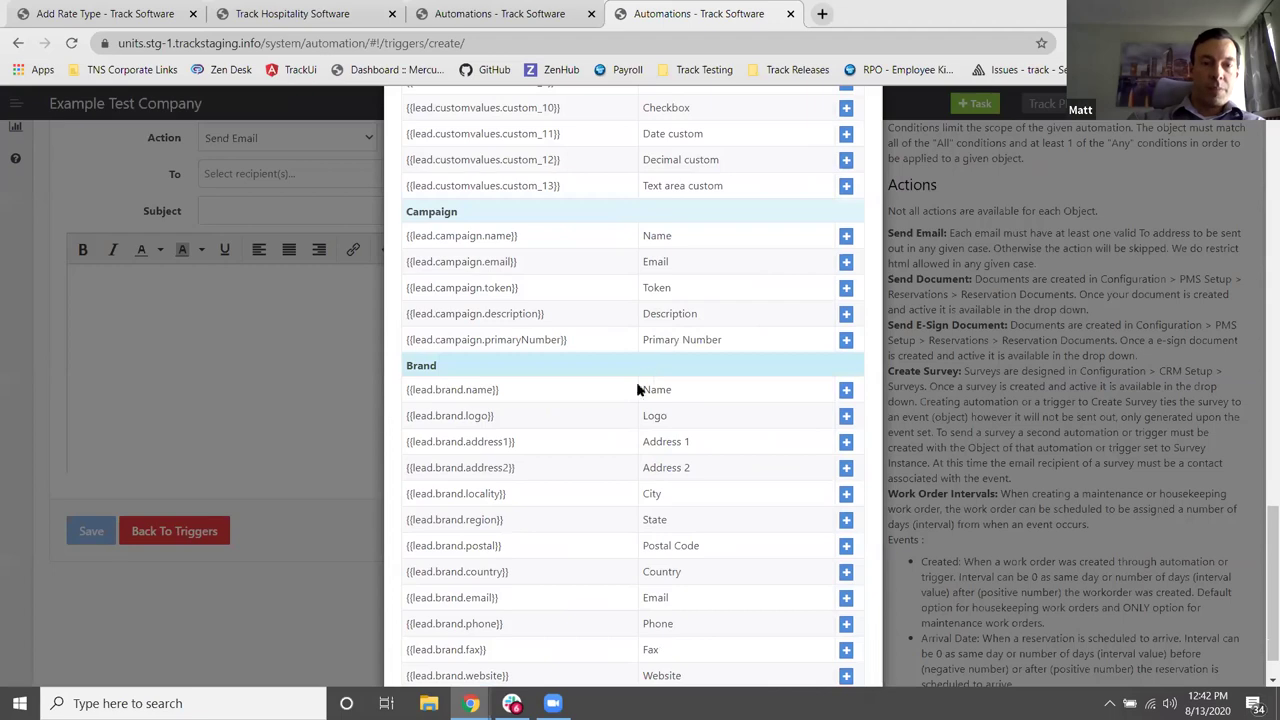
pyautogui.scroll(1, 656, 370)
pyautogui.scroll(7, 658, 372)
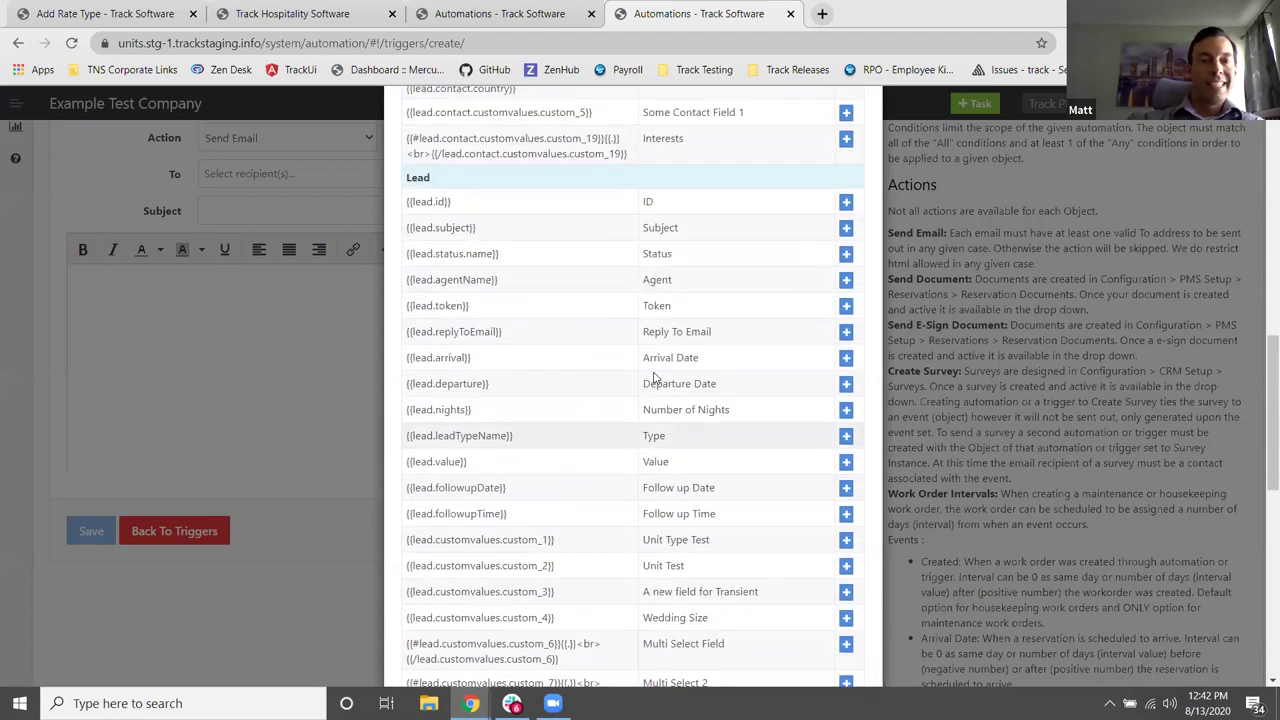
pyautogui.scroll(3, 655, 377)
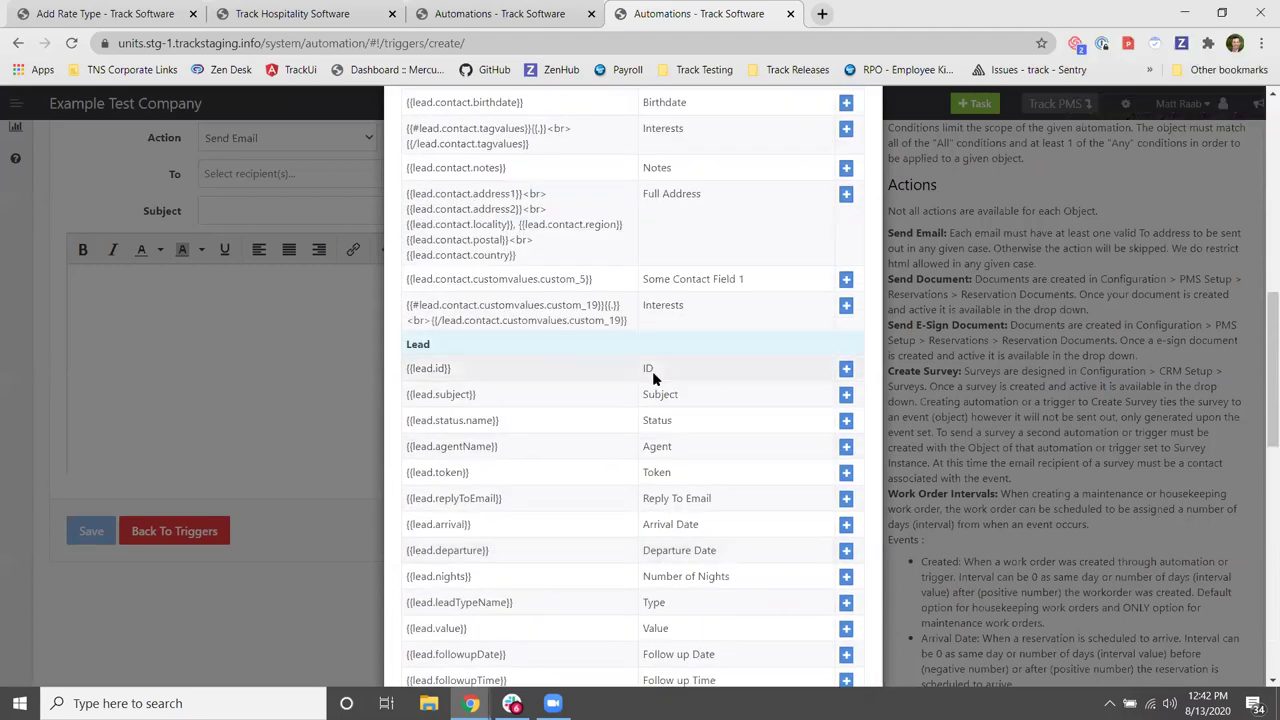
pyautogui.scroll(6, 652, 378)
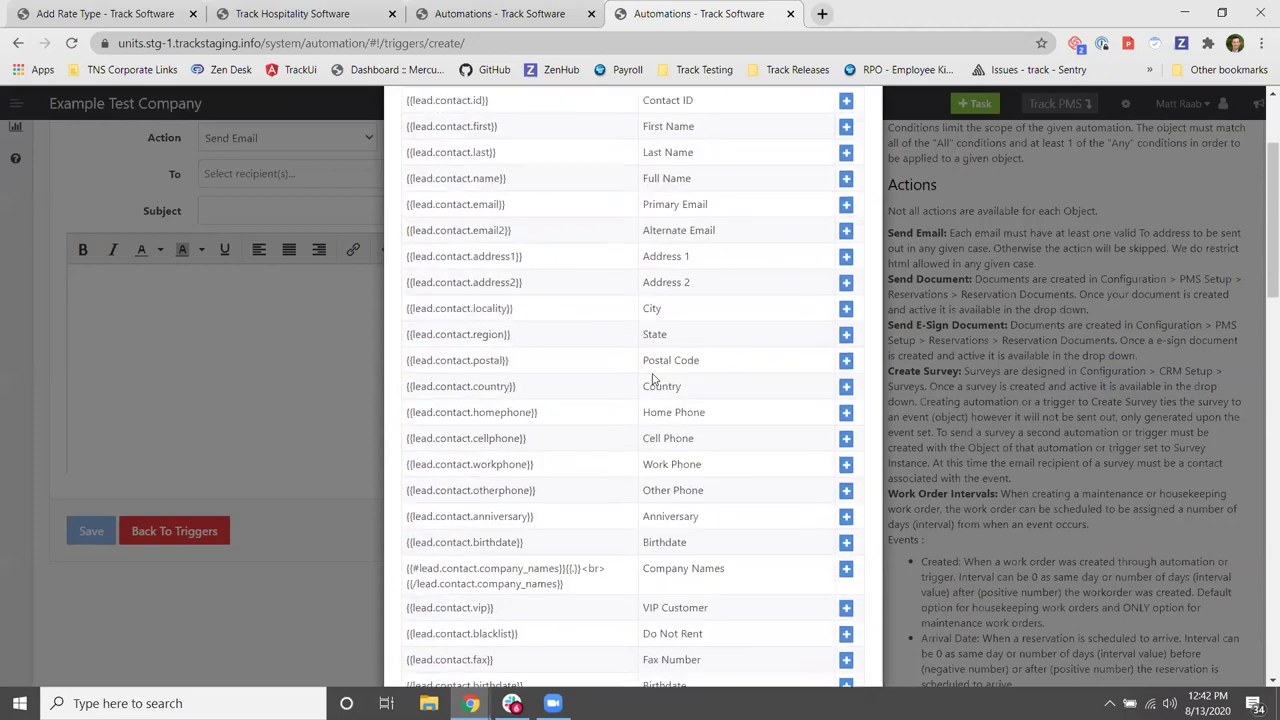
pyautogui.scroll(2, 652, 378)
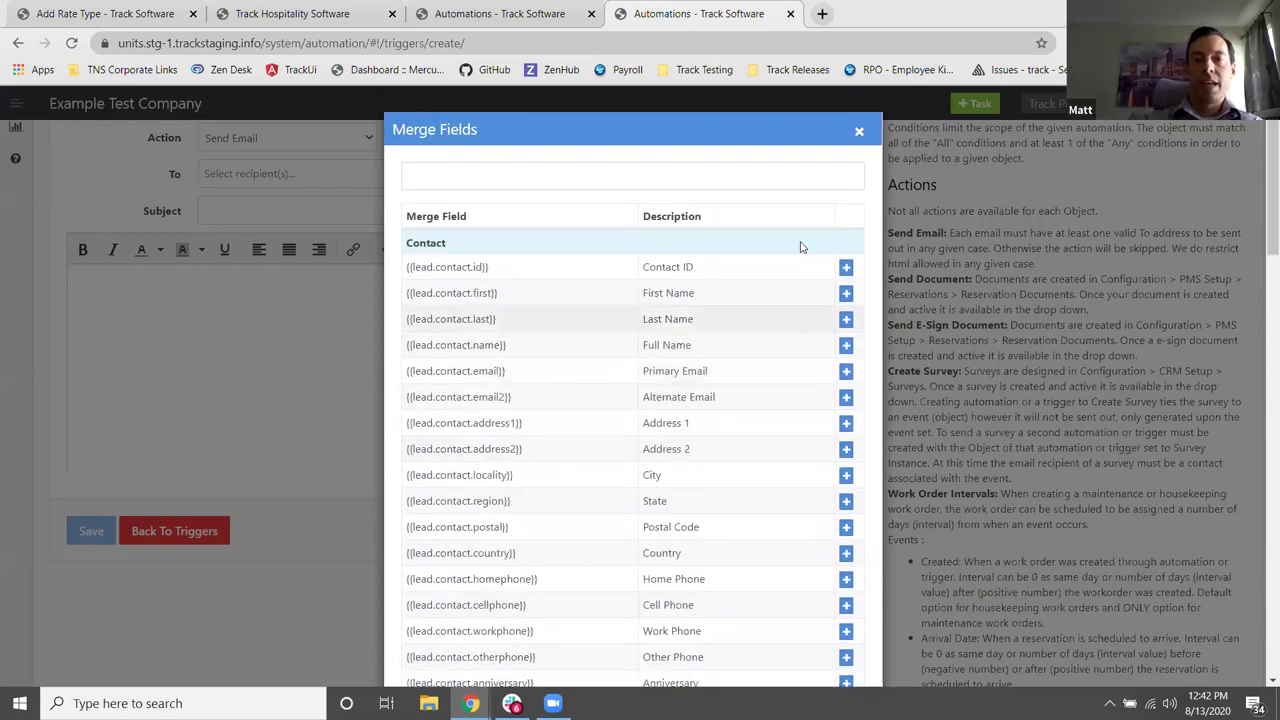
pyautogui.click(859, 133)
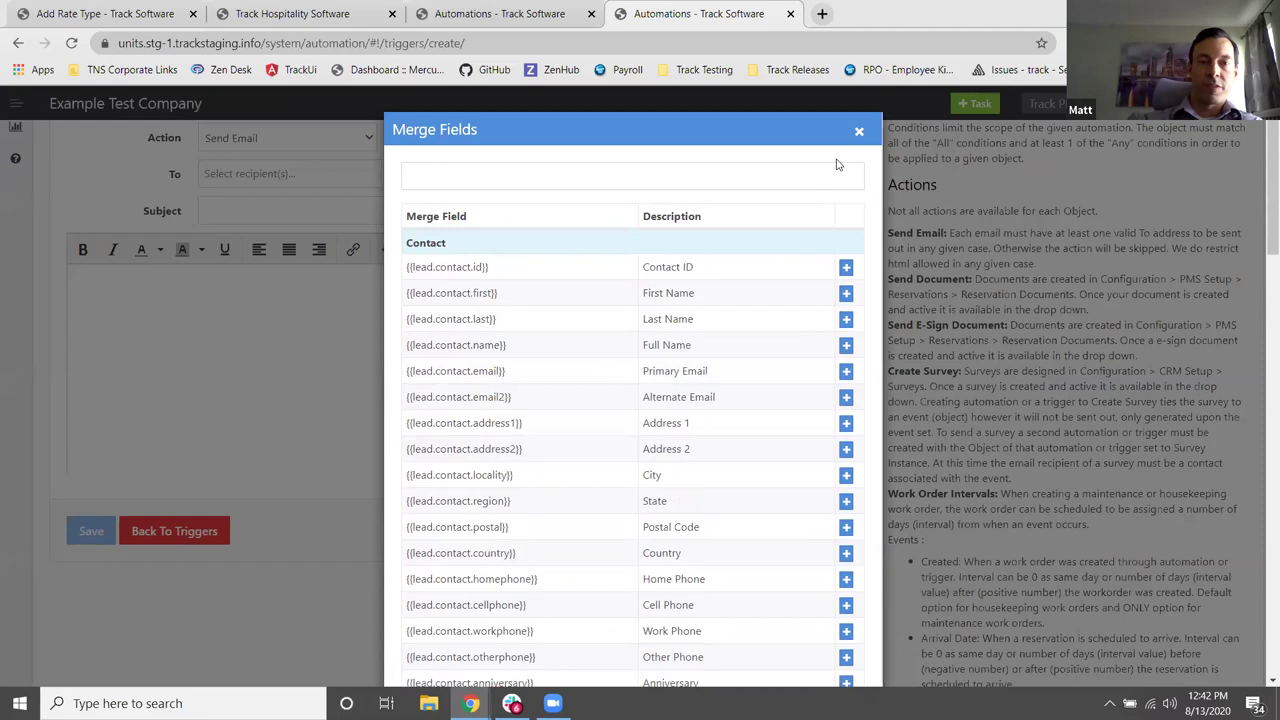